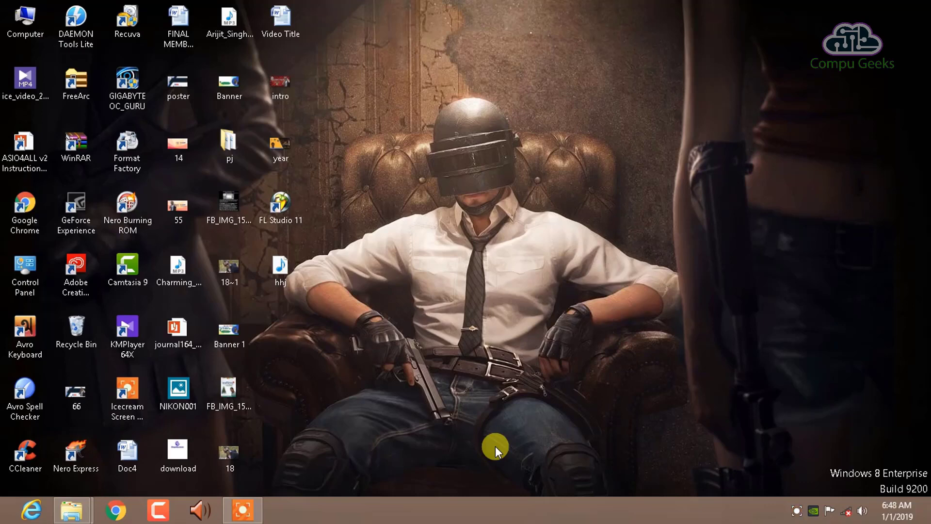
{"action": "right_click", "coordinate": [420, 171]}
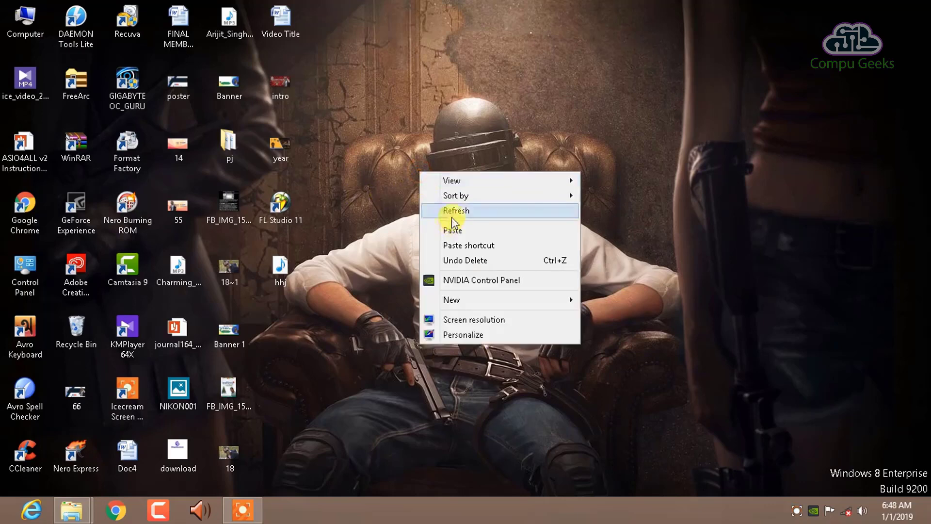
{"action": "left_click", "coordinate": [452, 213]}
{"action": "right_click", "coordinate": [456, 183]}
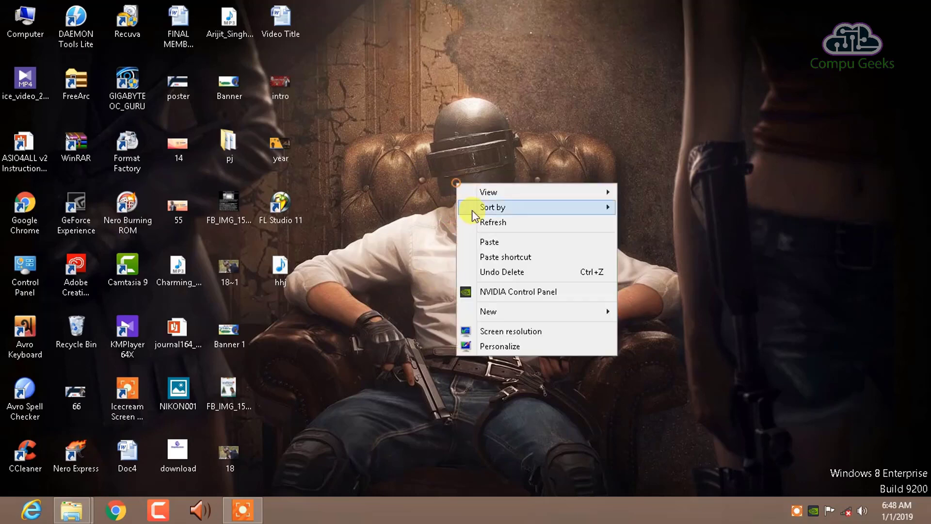
{"action": "left_click", "coordinate": [478, 222]}
{"action": "right_click", "coordinate": [417, 135]}
{"action": "left_click", "coordinate": [451, 178]}
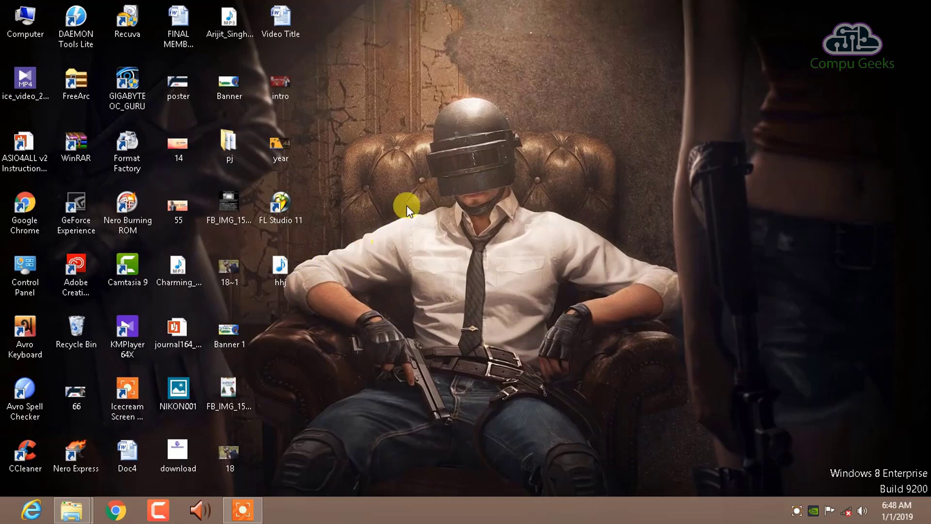
{"action": "right_click", "coordinate": [430, 118]}
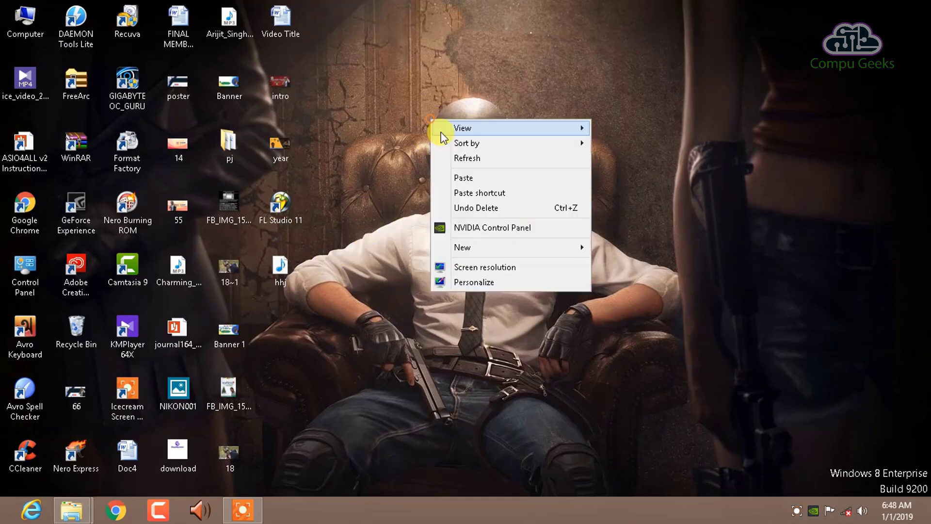
{"action": "left_click", "coordinate": [458, 156]}
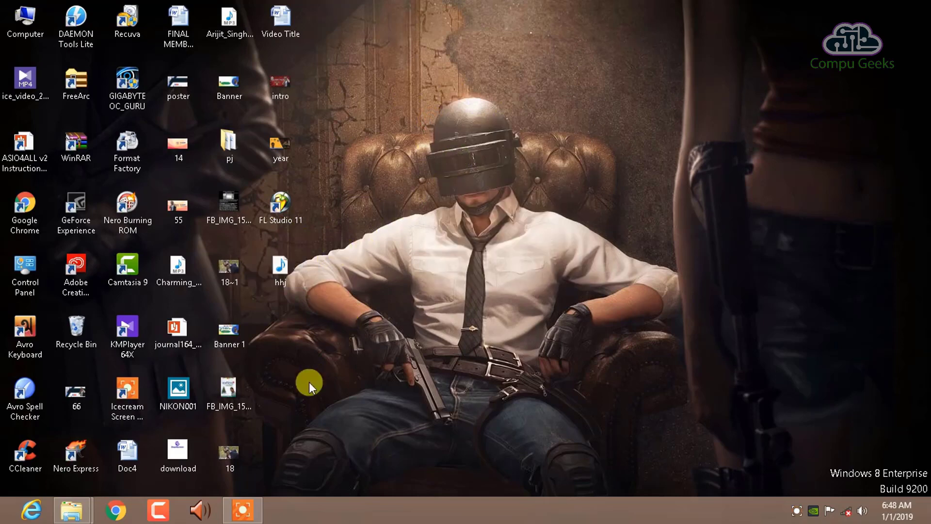
{"action": "right_click", "coordinate": [373, 194]}
{"action": "left_click", "coordinate": [412, 235]}
Step: Launch FL Studio 11 from the desktop and look over its project file commands
{"action": "double_click", "coordinate": [278, 214]}
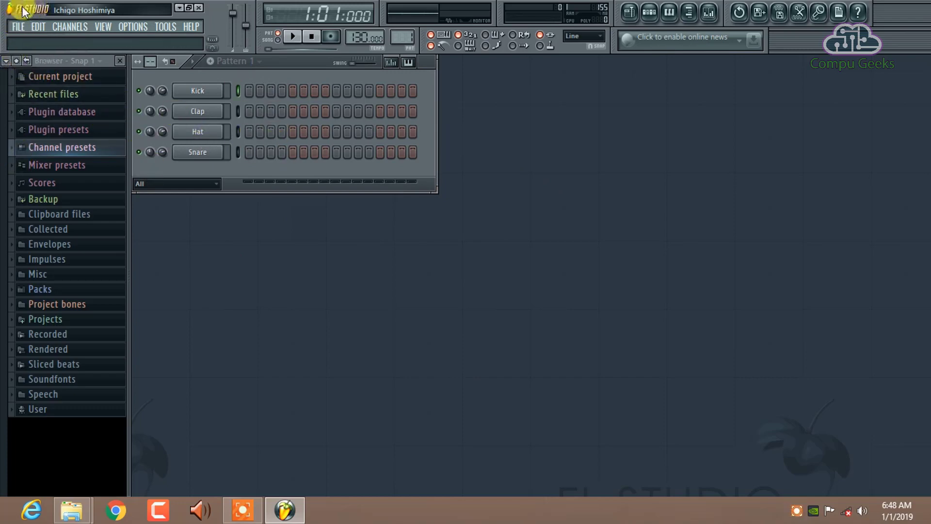
{"action": "left_click", "coordinate": [179, 8]}
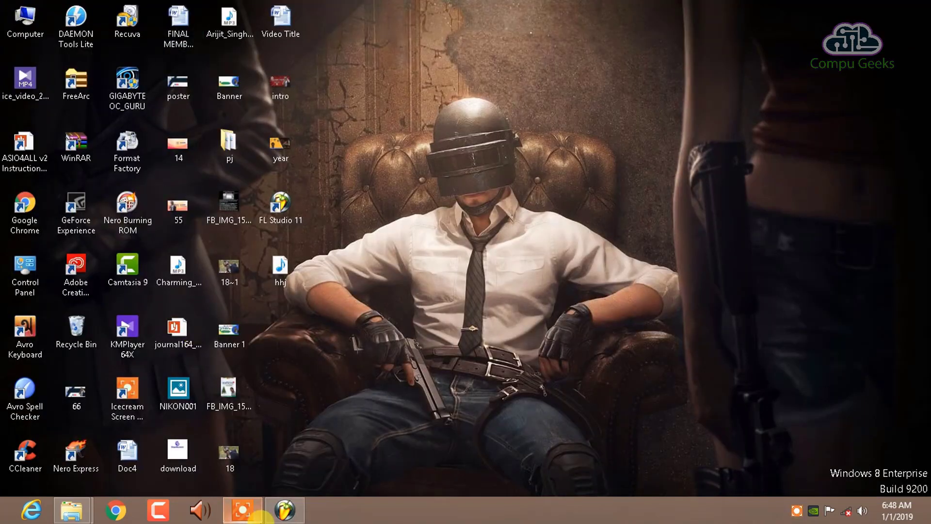
{"action": "left_click", "coordinate": [285, 510]}
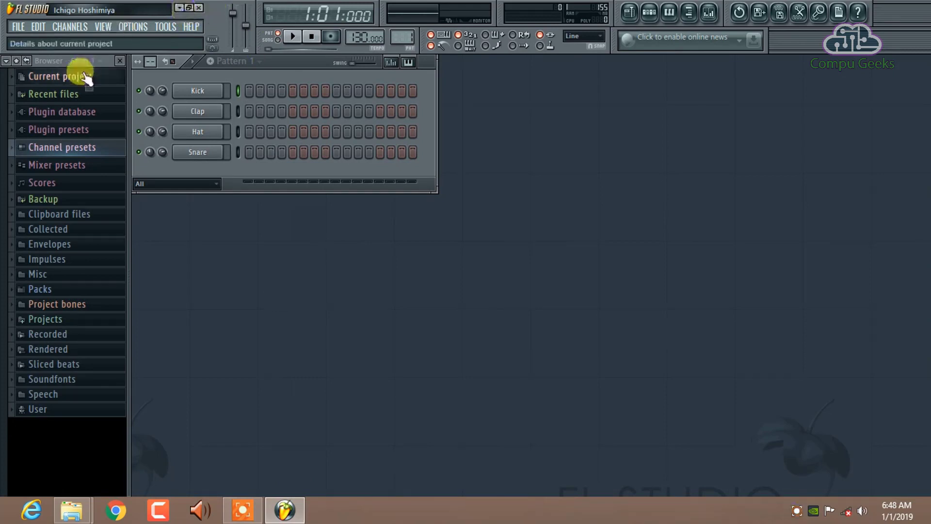
{"action": "left_click", "coordinate": [25, 28]}
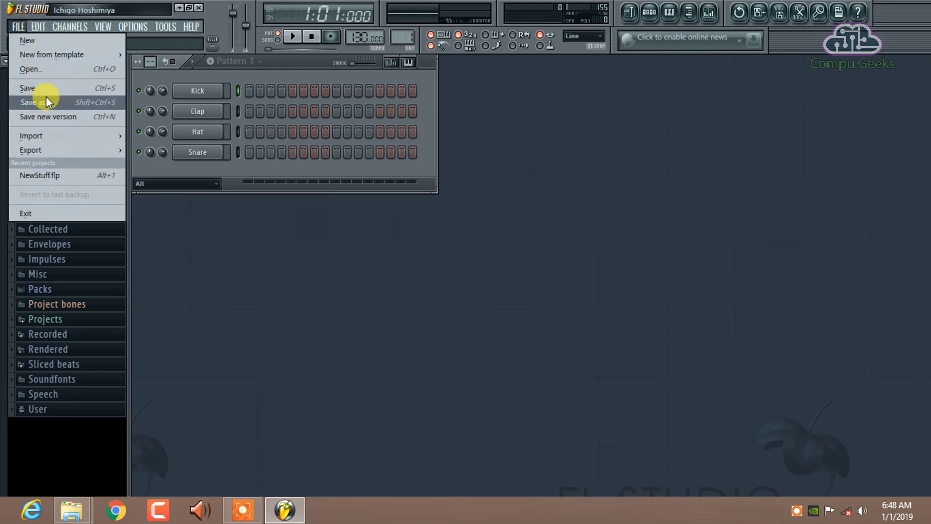
{"action": "mouse_move", "coordinate": [19, 25]}
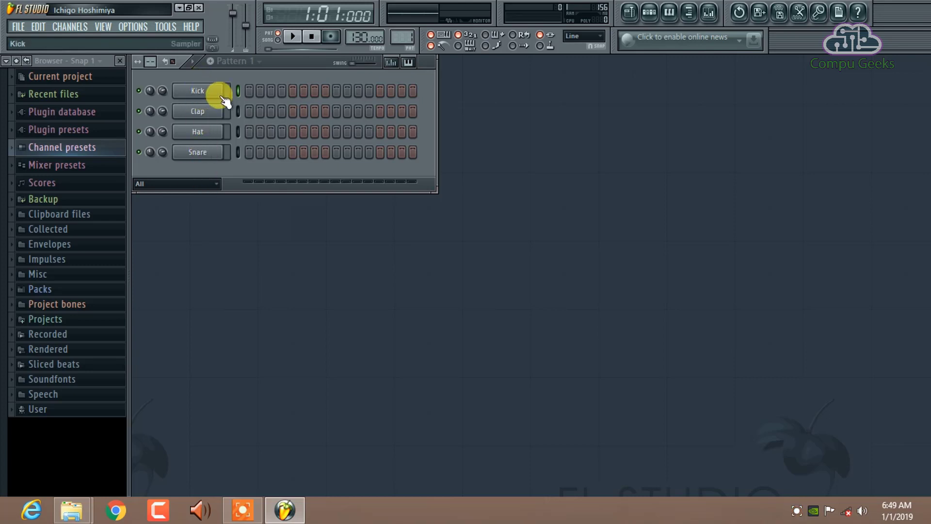
Step: Place kick and clap hits on the first step of Pattern 1, playing the pattern after each addition
{"action": "left_click", "coordinate": [250, 94]}
{"action": "left_click", "coordinate": [294, 37]}
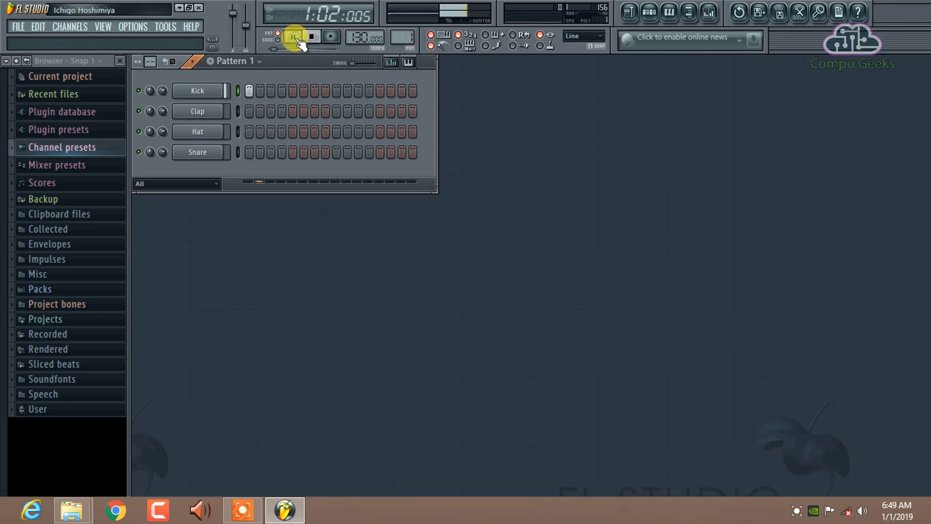
{"action": "left_click", "coordinate": [294, 37]}
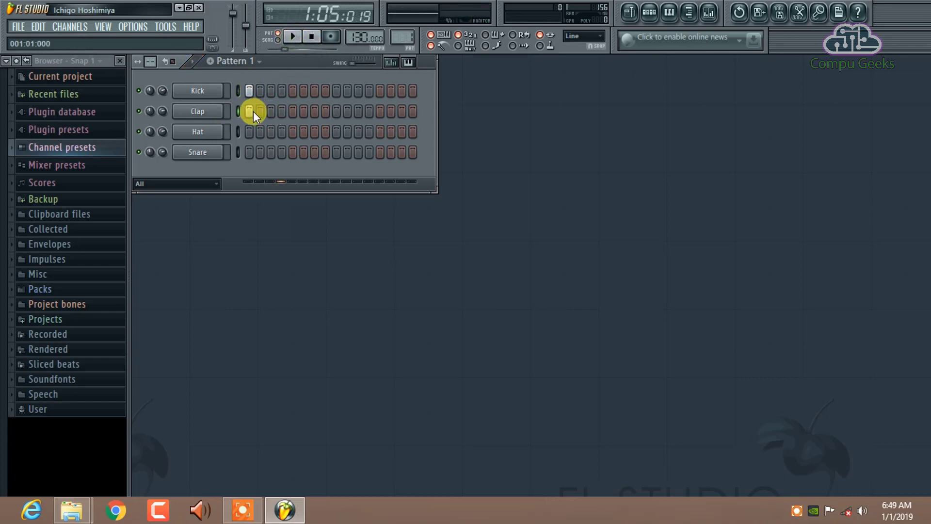
{"action": "left_click", "coordinate": [250, 112]}
{"action": "left_click", "coordinate": [293, 37]}
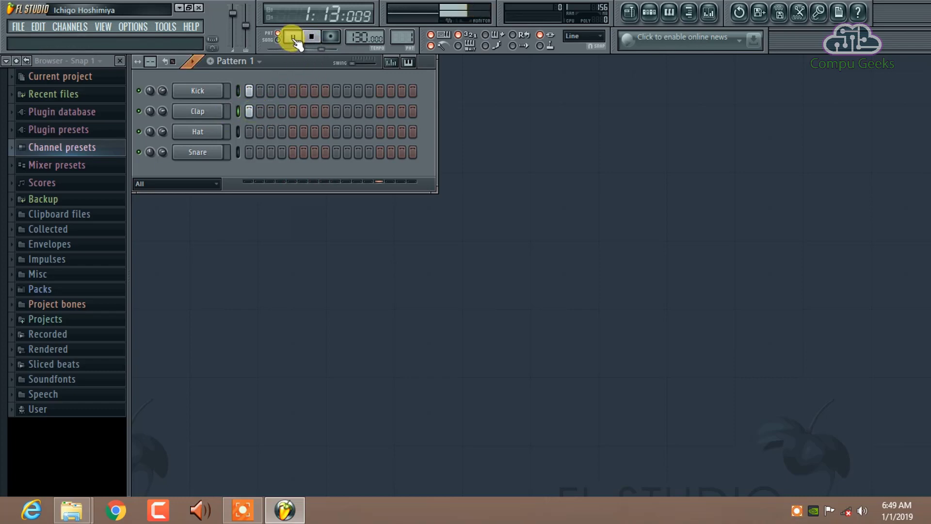
{"action": "left_click", "coordinate": [293, 36]}
Step: Turn off typing keyboard to piano keyboard, the recording countdown, and the recording option directly below the typing keyboard one
{"action": "left_click", "coordinate": [443, 45]}
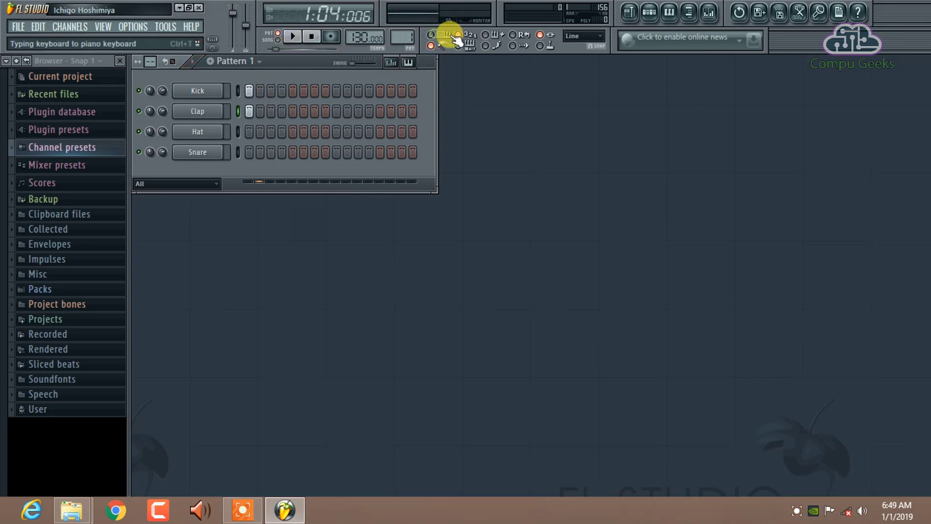
{"action": "left_click", "coordinate": [470, 34]}
{"action": "left_click", "coordinate": [442, 34]}
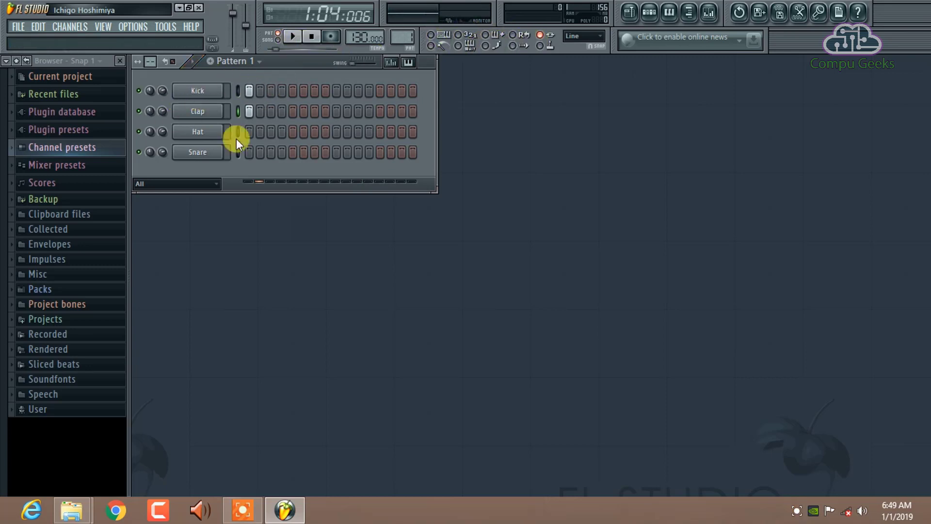
Step: Clear the first-step kick and clap hits from Pattern 1 and switch to Pattern 2
{"action": "left_click", "coordinate": [249, 90]}
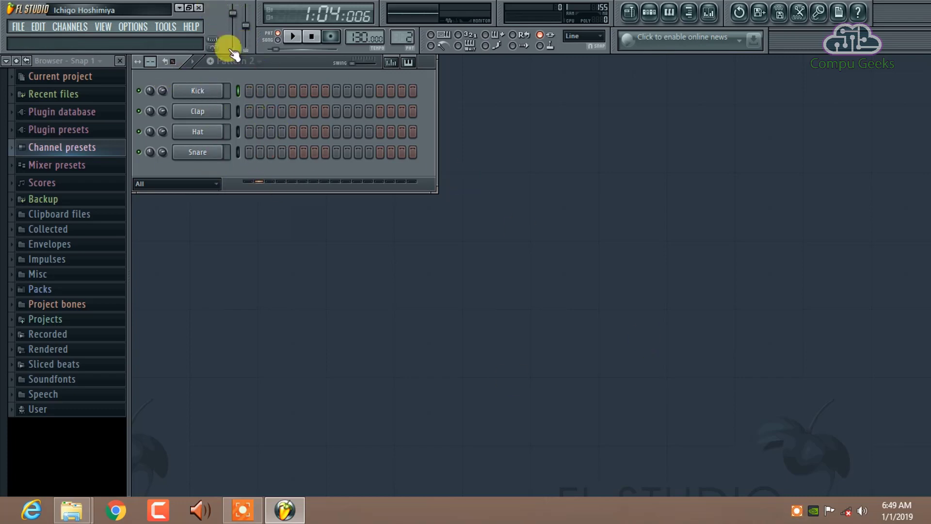
Step: Try out the master volume and master pitch sliders, leaving both at their original settings
{"action": "mouse_move", "coordinate": [233, 12]}
{"action": "left_mouse_down"}
{"action": "mouse_move", "coordinate": [232, 30]}
{"action": "mouse_move", "coordinate": [233, 12]}
{"action": "left_mouse_up"}
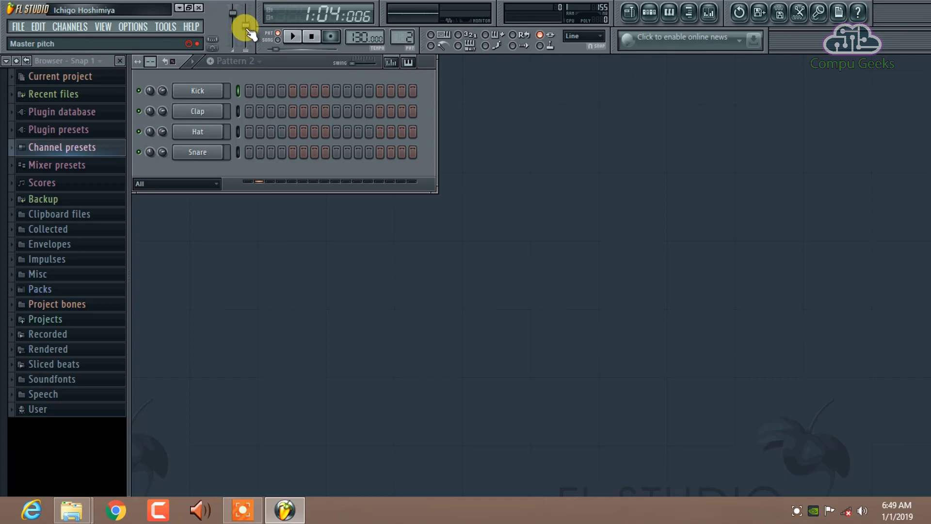
{"action": "left_click_drag", "start_coordinate": [246, 25], "coordinate": [246, 26]}
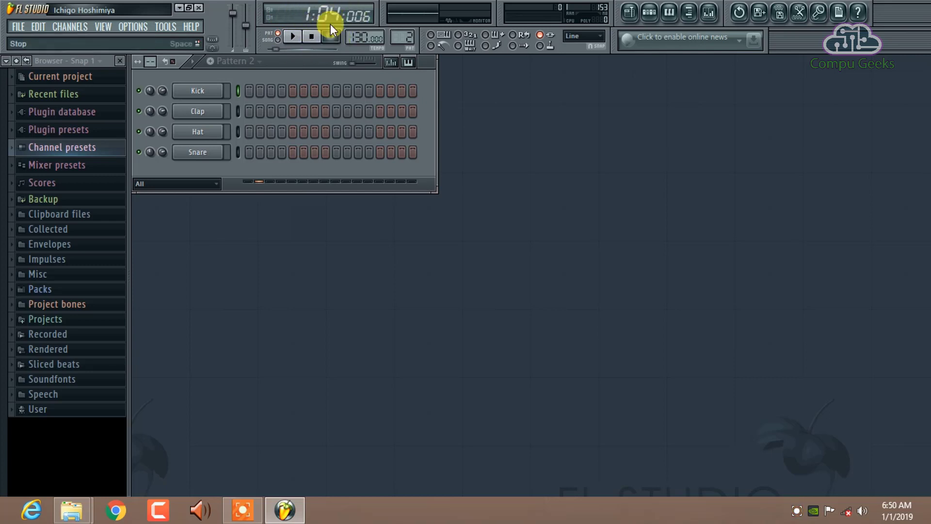
Step: Toggle playback between pattern and song mode, ending in song mode
{"action": "left_click", "coordinate": [279, 40]}
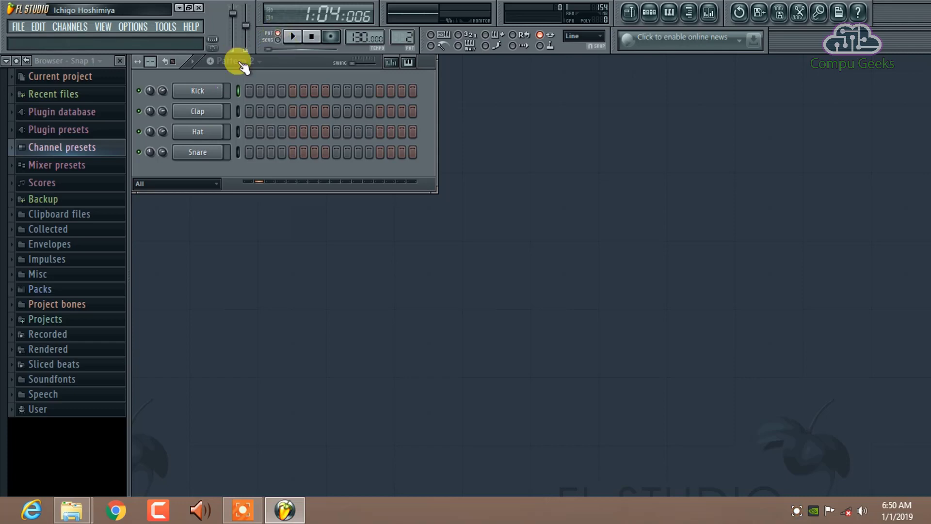
{"action": "left_click", "coordinate": [278, 33]}
{"action": "left_click", "coordinate": [279, 41]}
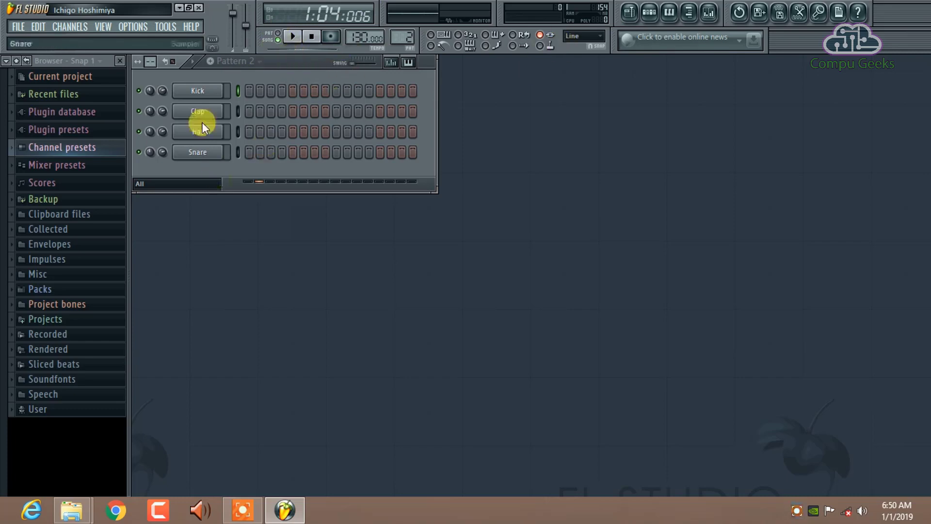
Step: Place kick hits on the third and seventh steps of Pattern 2, test playback in song mode, and clear the hits
{"action": "right_click", "coordinate": [210, 92]}
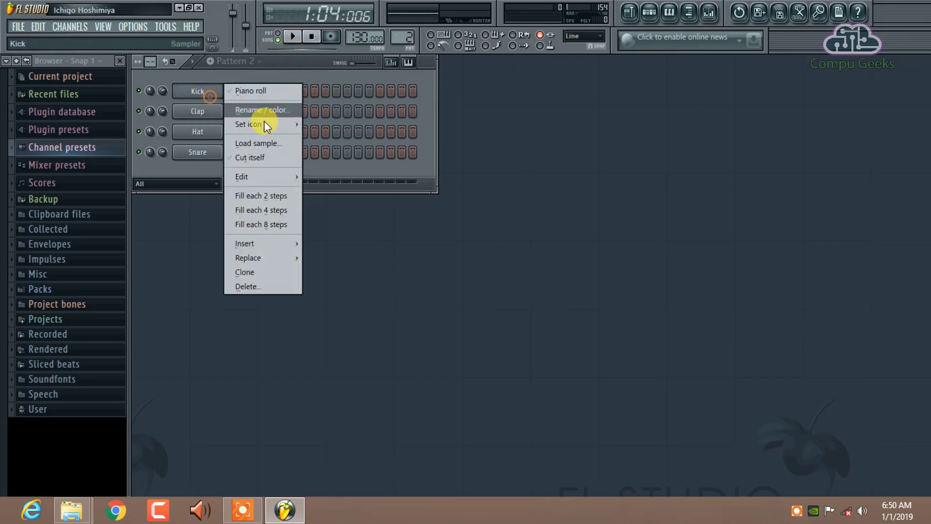
{"action": "left_click", "coordinate": [321, 112]}
{"action": "left_click", "coordinate": [274, 99]}
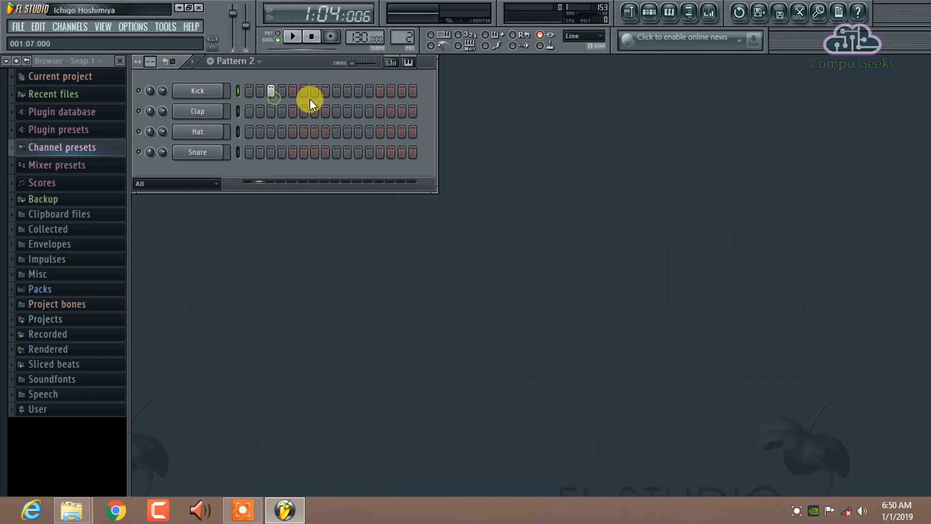
{"action": "left_click", "coordinate": [293, 38]}
{"action": "left_click", "coordinate": [293, 37]}
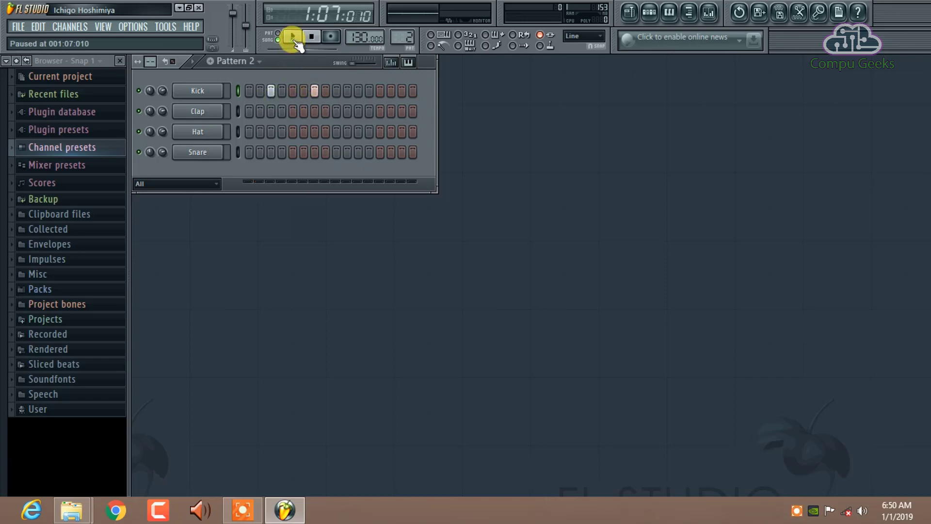
{"action": "left_click", "coordinate": [275, 91]}
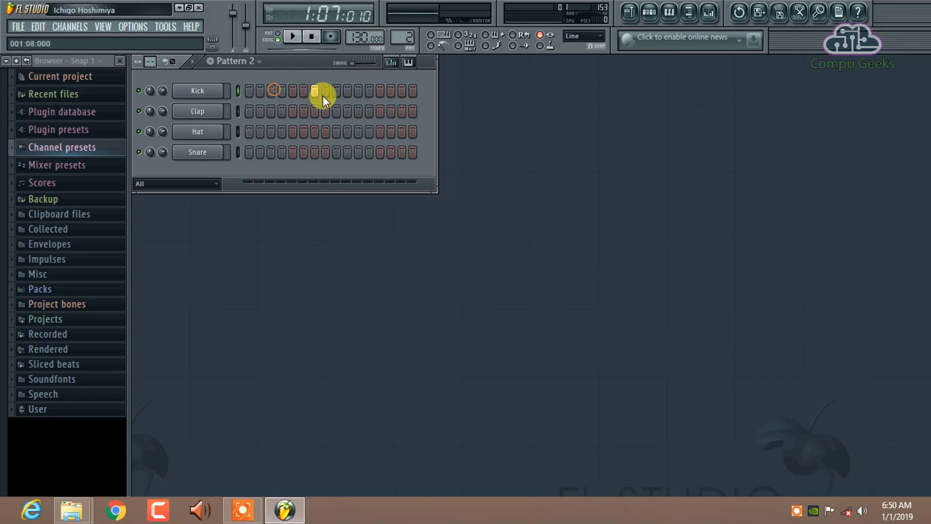
Step: Switch playback back to pattern mode, play and pause the empty Pattern 2, and stop it to return to the start
{"action": "left_click", "coordinate": [276, 41]}
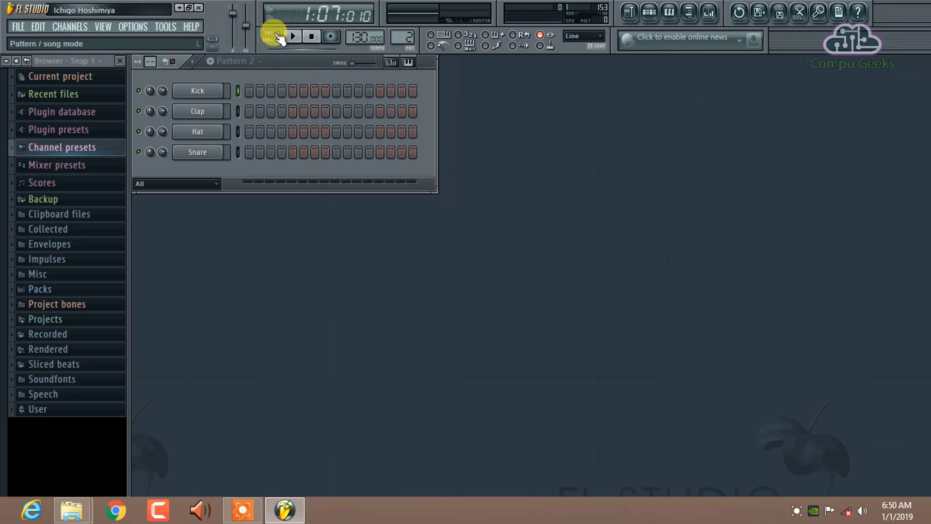
{"action": "left_click", "coordinate": [279, 39]}
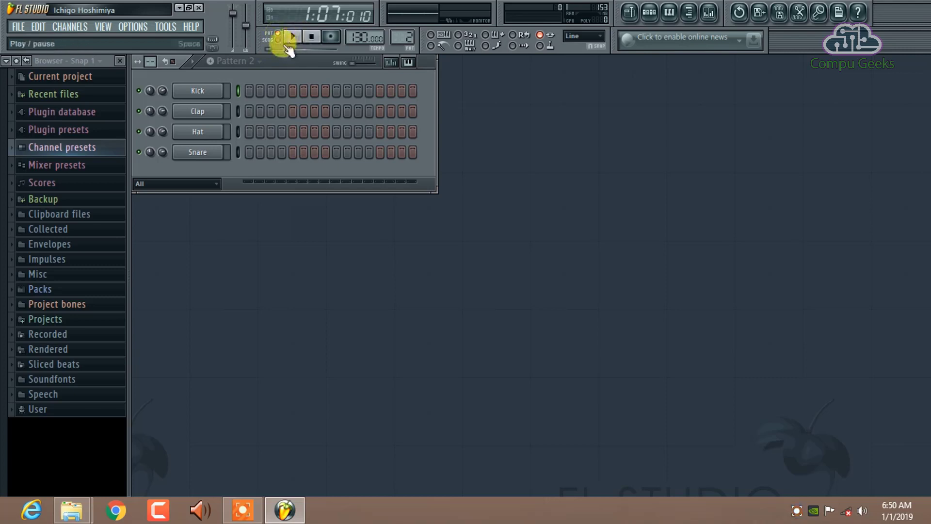
{"action": "left_click", "coordinate": [296, 40]}
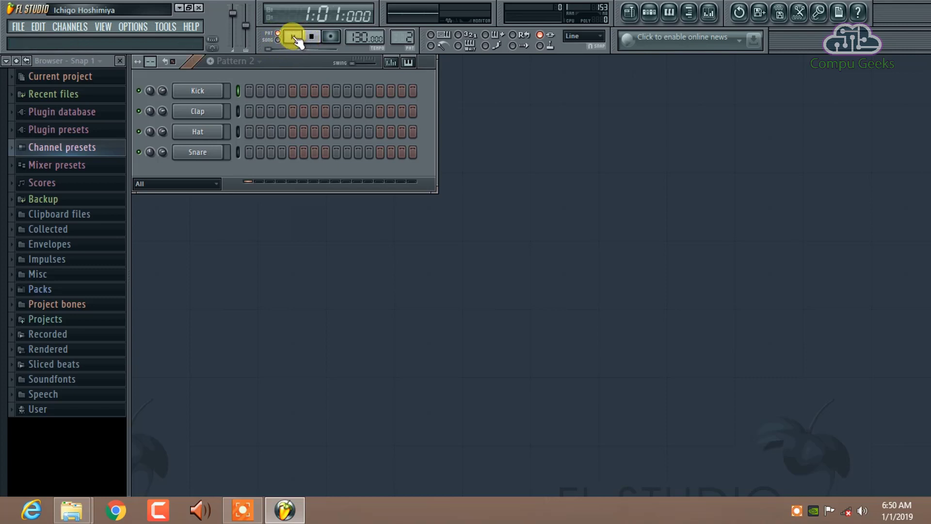
{"action": "left_click", "coordinate": [295, 40]}
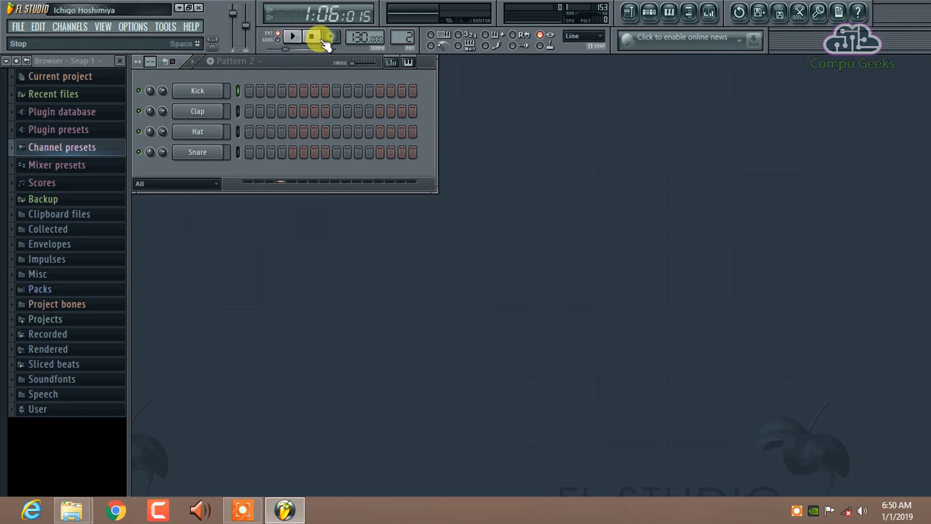
{"action": "left_click", "coordinate": [314, 39]}
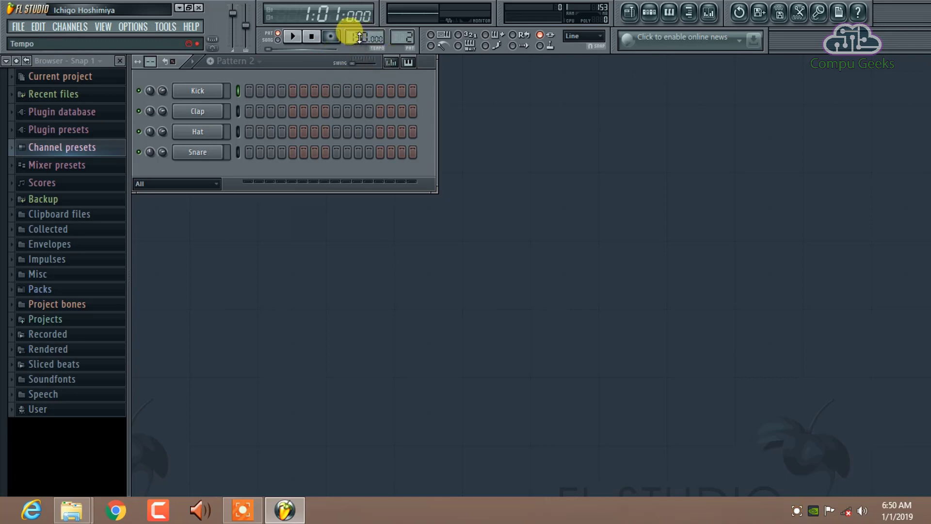
Step: Adjust the project tempo up and down and settle on 112 BPM
{"action": "left_click_drag", "start_coordinate": [360, 38], "coordinate": [356, 35]}
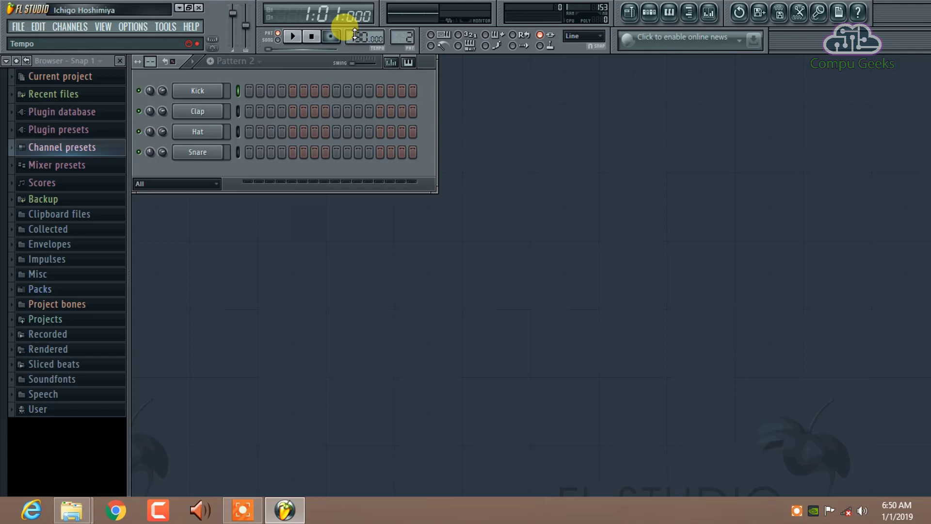
{"action": "mouse_move", "coordinate": [355, 35]}
{"action": "left_mouse_down"}
{"action": "mouse_move", "coordinate": [344, 36]}
{"action": "mouse_move", "coordinate": [359, 38]}
{"action": "left_mouse_up"}
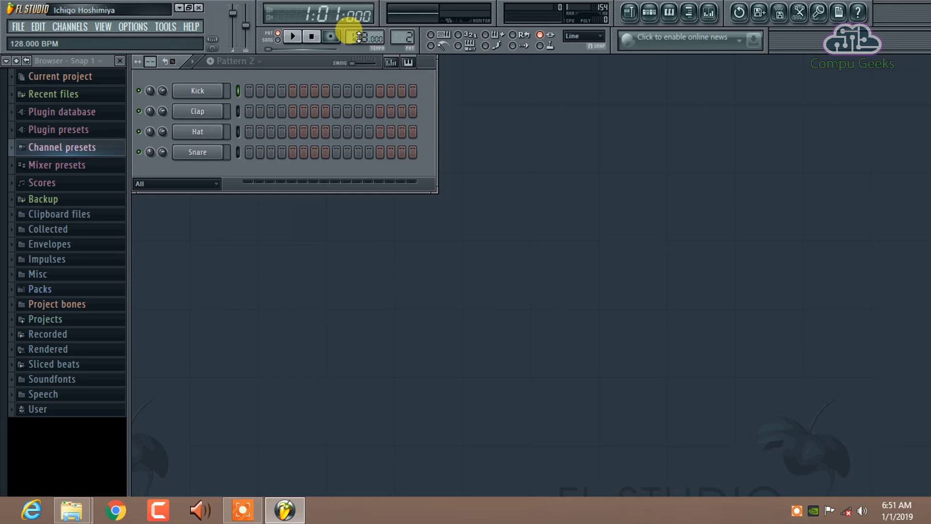
{"action": "left_click_drag", "start_coordinate": [359, 37], "coordinate": [359, 46]}
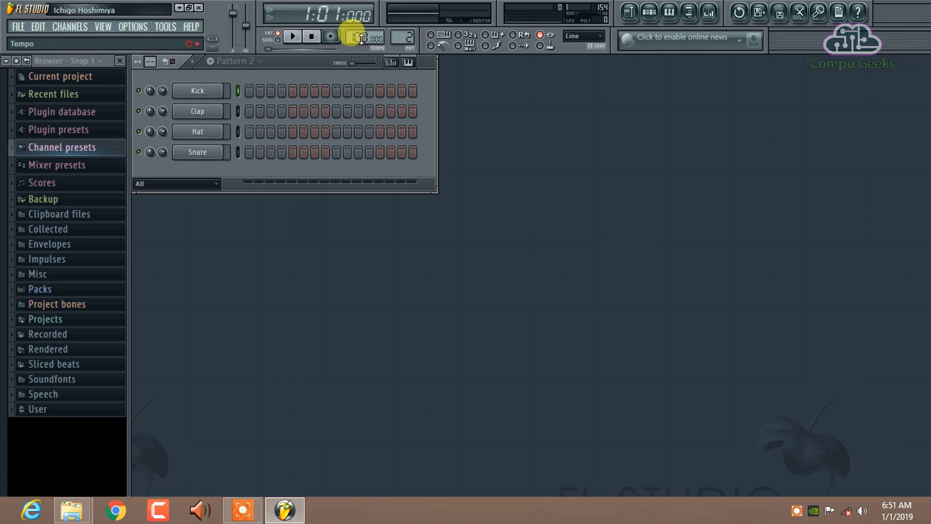
{"action": "mouse_move", "coordinate": [361, 38]}
{"action": "left_mouse_down"}
{"action": "mouse_move", "coordinate": [363, 72]}
{"action": "mouse_move", "coordinate": [362, 41]}
{"action": "left_mouse_up"}
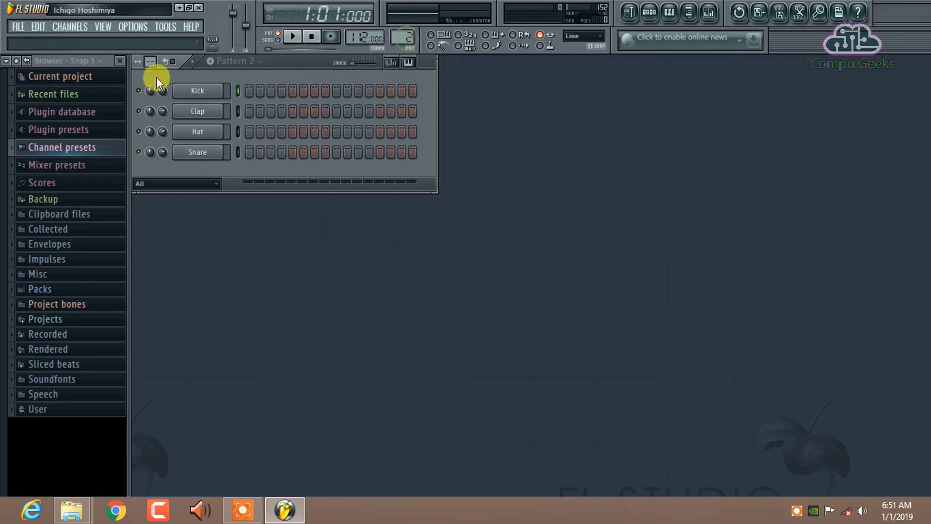
Step: Switch the step sequencer from Pattern 2 to Pattern 1
{"action": "left_click", "coordinate": [254, 65]}
{"action": "left_click", "coordinate": [251, 64]}
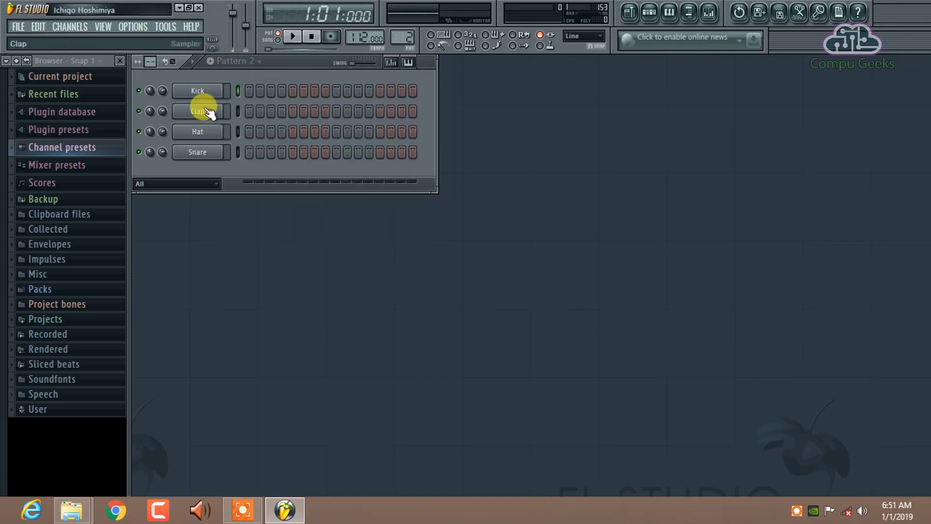
{"action": "scroll", "coordinate": [402, 37], "scroll_direction": "down", "scroll_amount": 1}
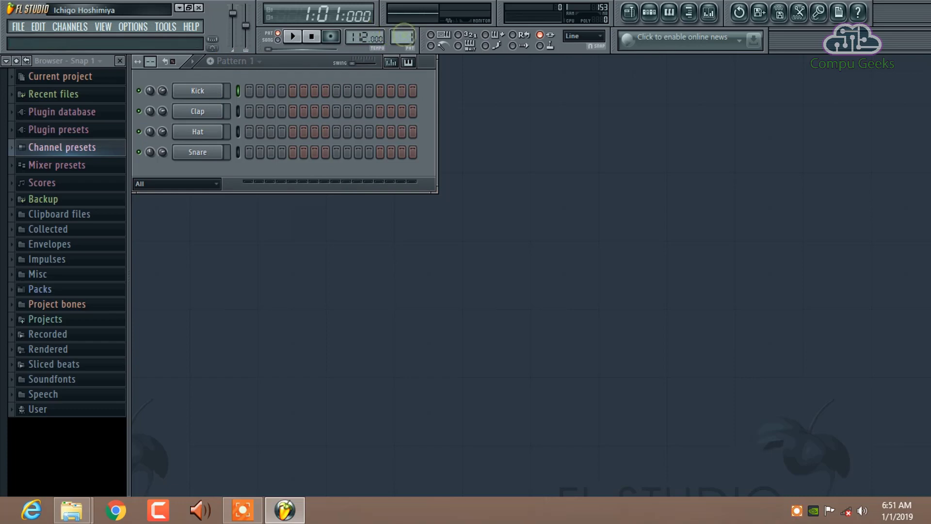
Step: Enable the typing keyboard as a piano and switch off the countdown before recording
{"action": "left_click", "coordinate": [444, 39]}
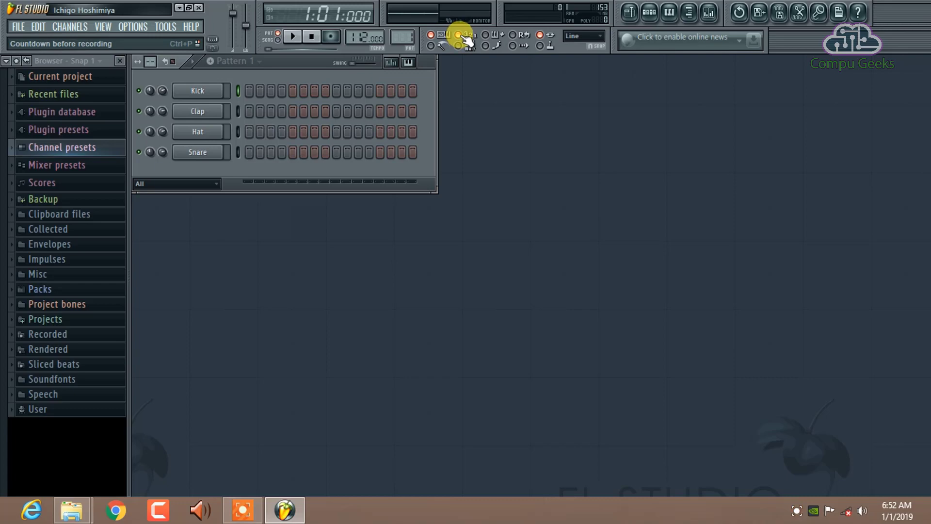
{"action": "left_click", "coordinate": [464, 36]}
Step: Turn on the metronome, play and pause Pattern 1 with it, and turn the metronome off
{"action": "left_click", "coordinate": [432, 47]}
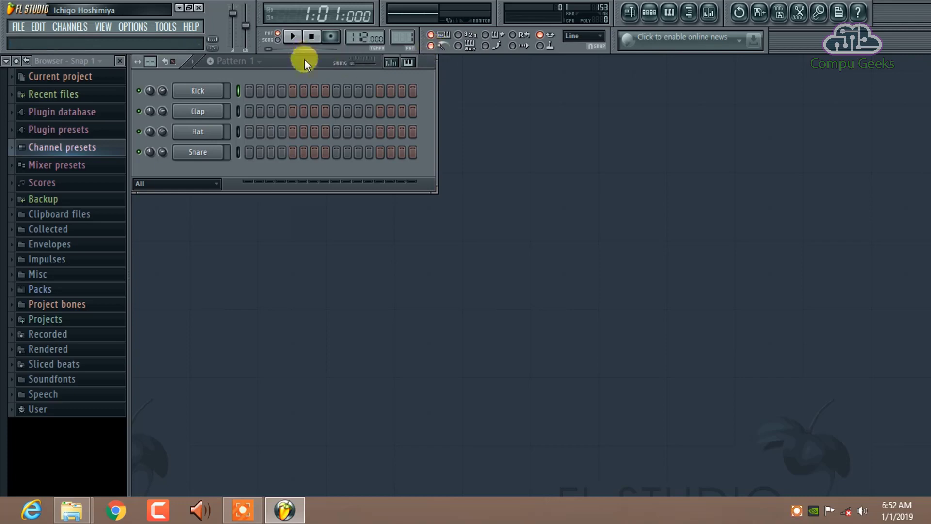
{"action": "left_click", "coordinate": [292, 37]}
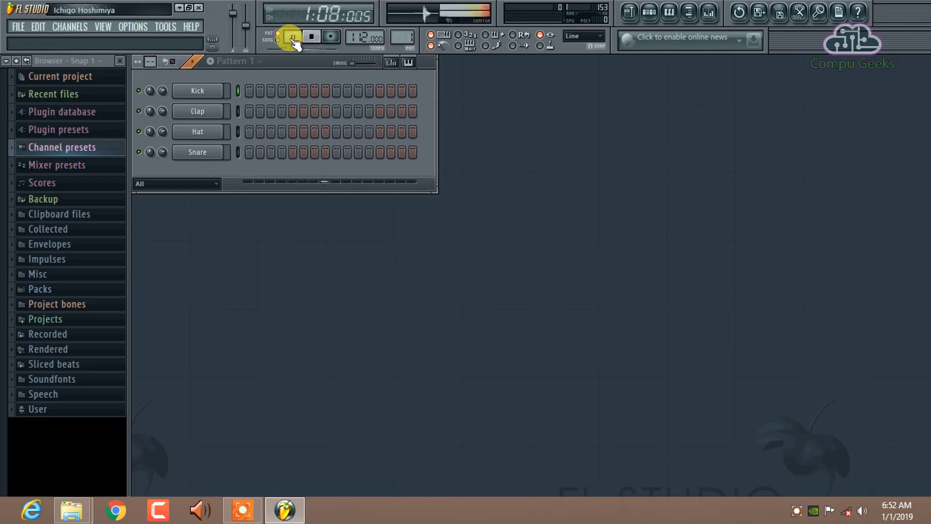
{"action": "left_click", "coordinate": [293, 38]}
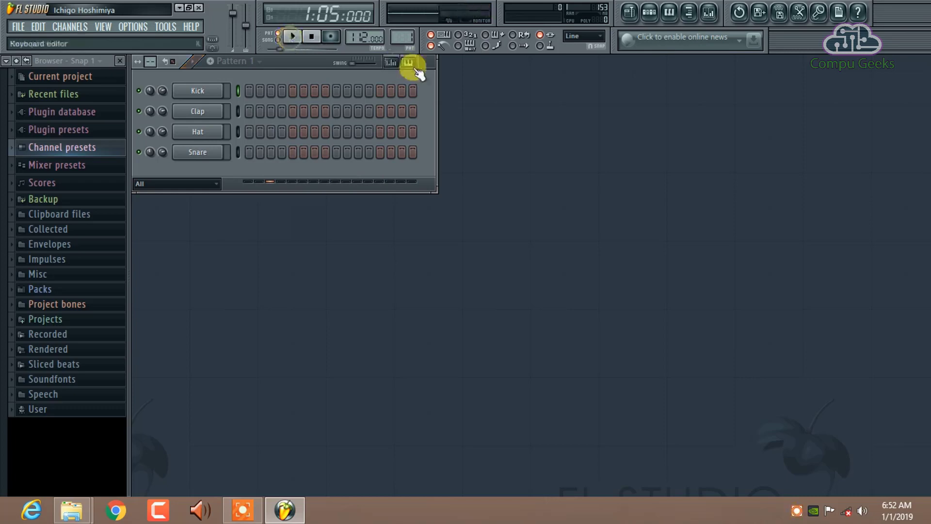
{"action": "left_click", "coordinate": [434, 51]}
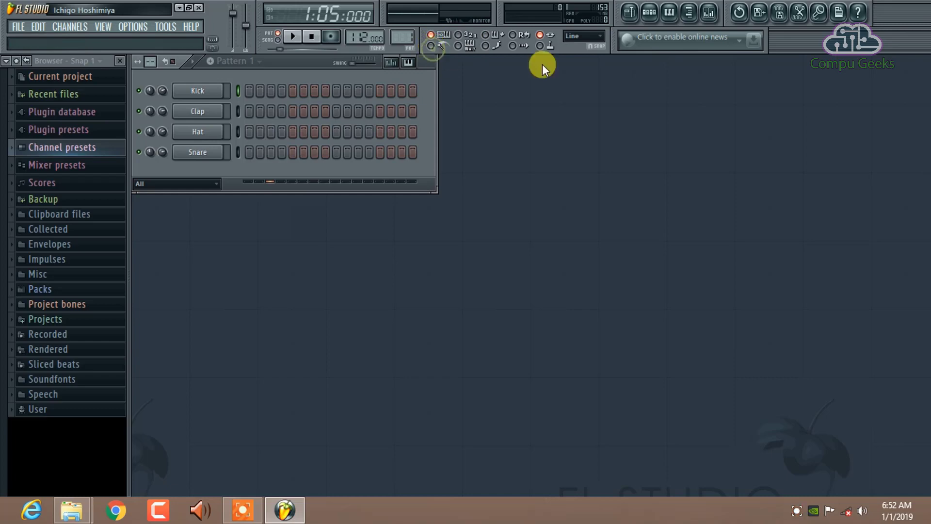
Step: Turn on step editing, enter notes for the Kick channel from the typing keyboard, and turn step editing off
{"action": "left_click", "coordinate": [486, 45]}
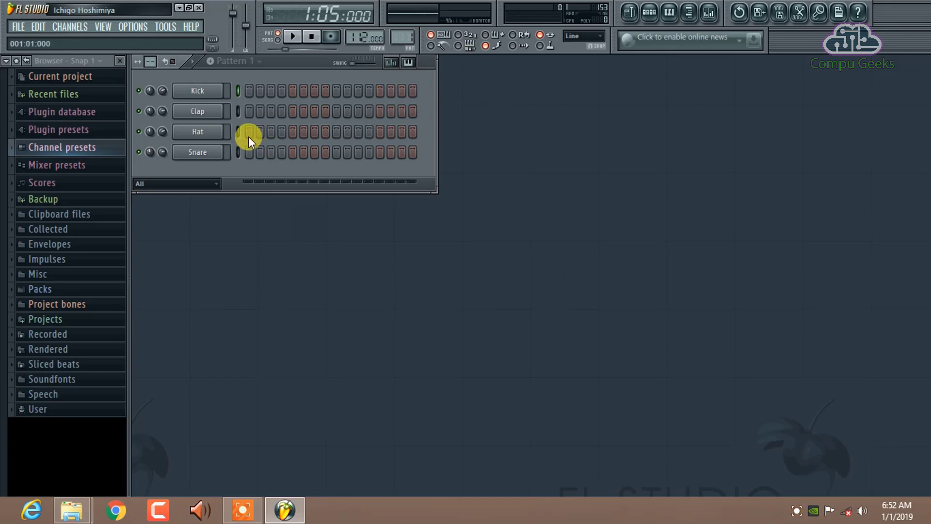
{"action": "key", "text": "x"}
{"action": "key", "text": "z"}
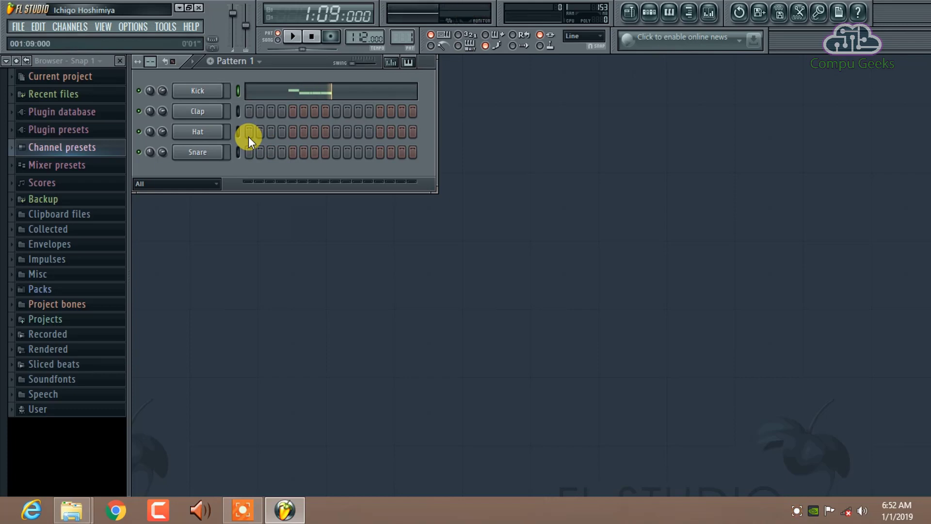
{"action": "key", "text": "c"}
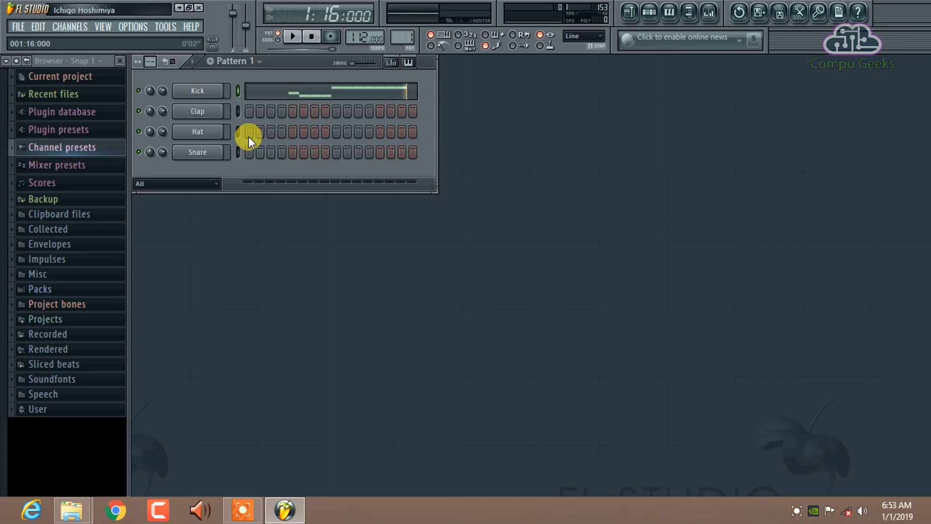
{"action": "left_click", "coordinate": [491, 46]}
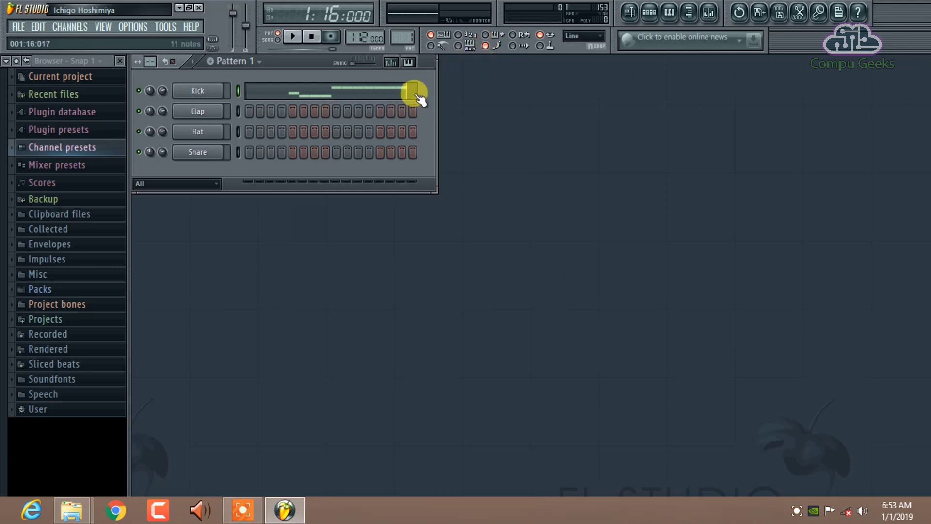
{"action": "left_click", "coordinate": [499, 46]}
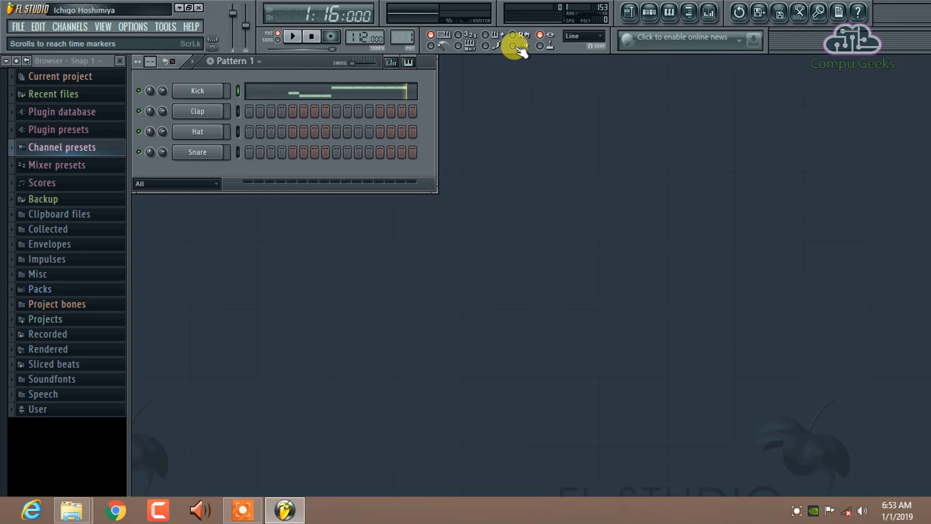
Step: View the available global snap options and keep the snap set to Line
{"action": "left_click", "coordinate": [582, 37]}
{"action": "left_click", "coordinate": [581, 36]}
{"action": "left_click", "coordinate": [581, 36]}
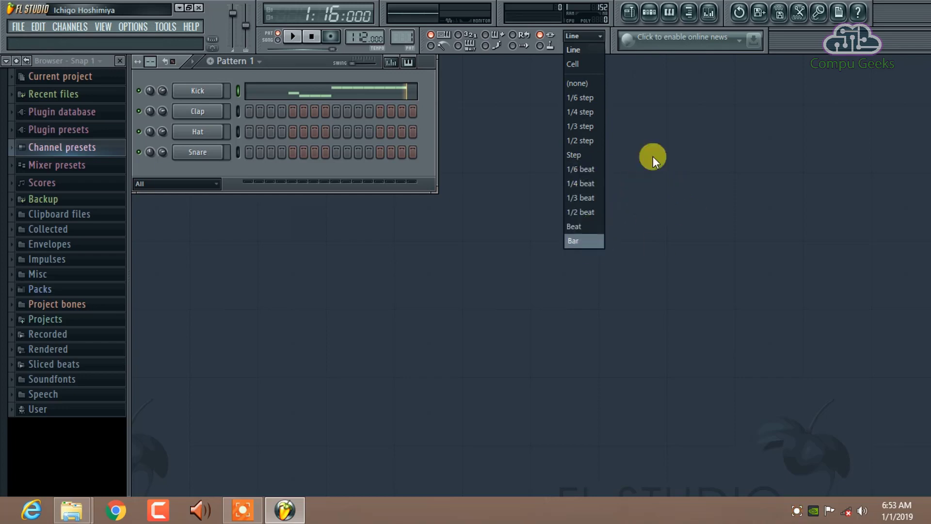
{"action": "left_click", "coordinate": [625, 139]}
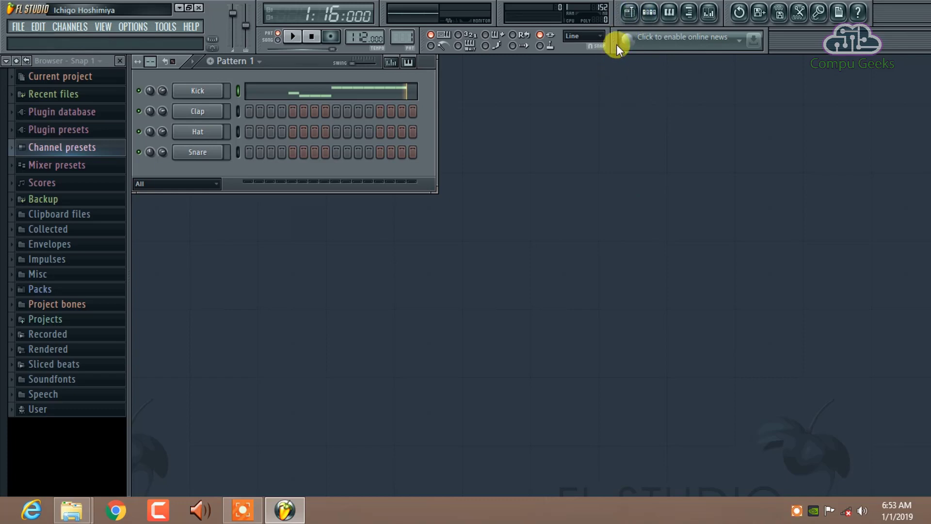
Step: Show and hide the playlist several times, look over its empty tracks, and close it
{"action": "left_click", "coordinate": [630, 13]}
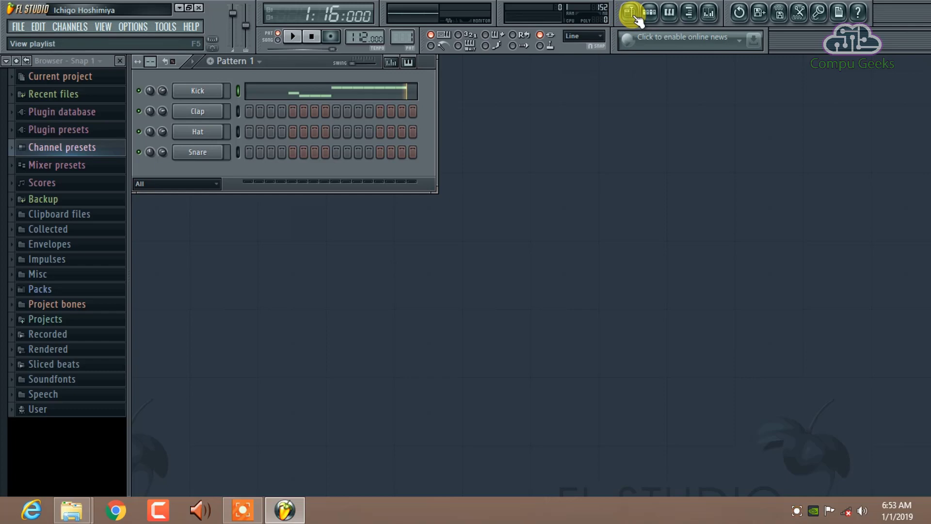
{"action": "left_click", "coordinate": [631, 13]}
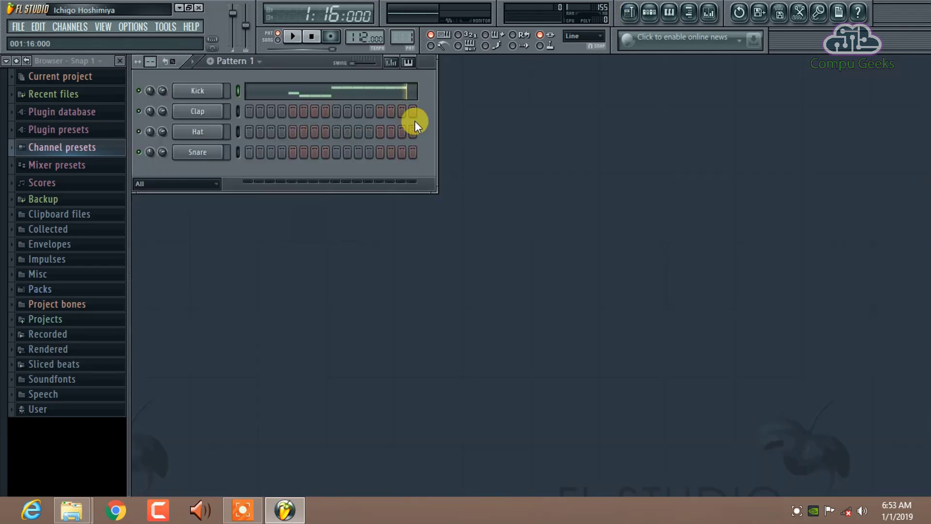
{"action": "left_click", "coordinate": [630, 13]}
{"action": "left_click", "coordinate": [630, 13]}
{"action": "left_click", "coordinate": [629, 13]}
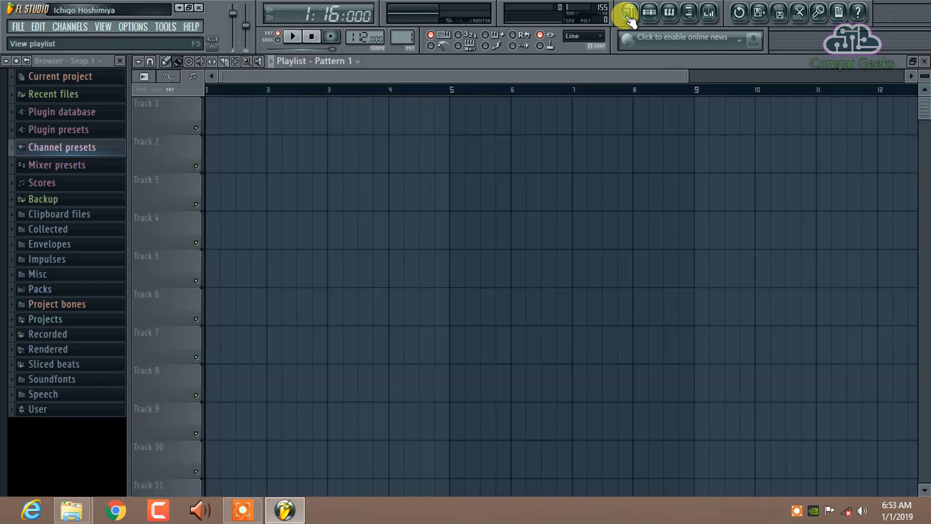
{"action": "left_click", "coordinate": [629, 13]}
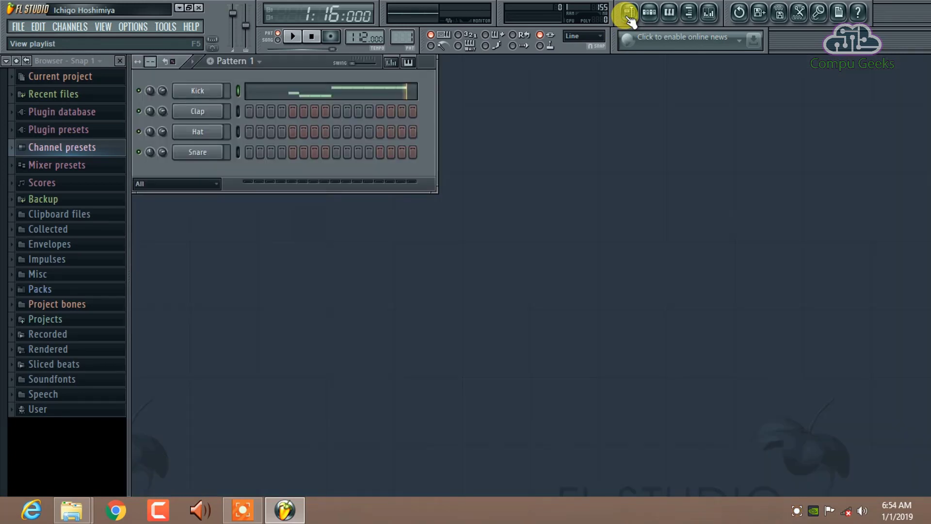
{"action": "left_click", "coordinate": [631, 13]}
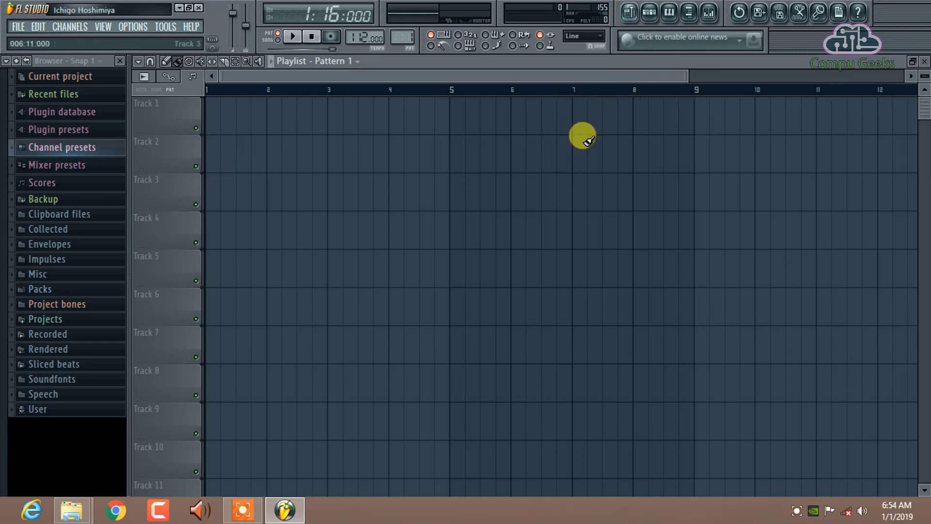
{"action": "left_click", "coordinate": [633, 16]}
{"action": "left_click", "coordinate": [632, 15]}
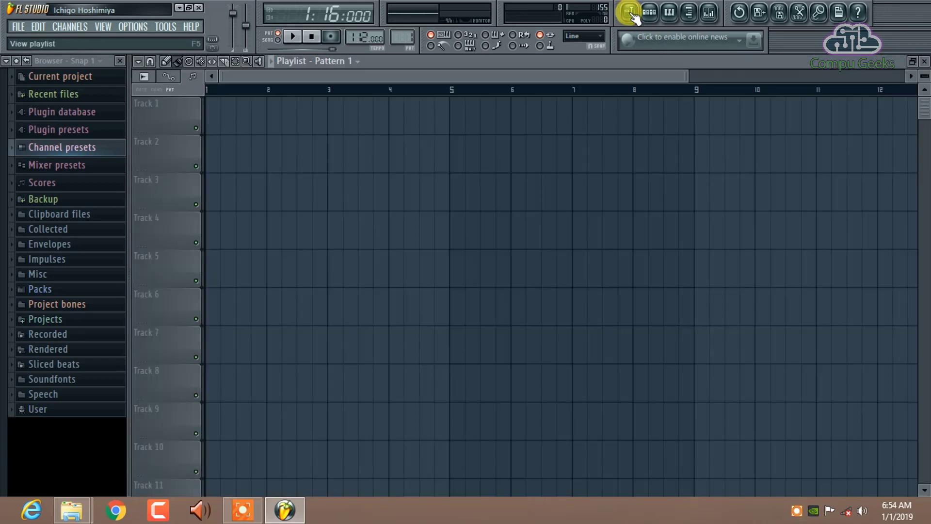
{"action": "left_click", "coordinate": [924, 62]}
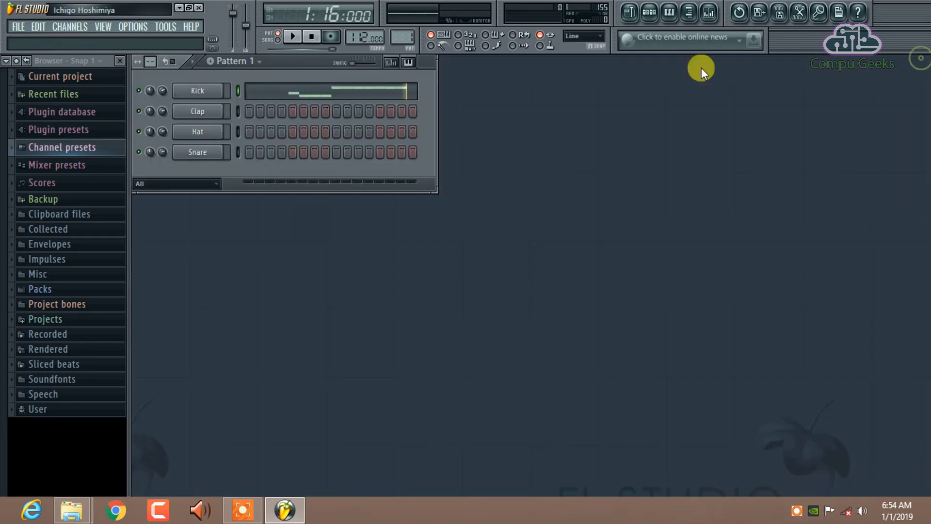
Step: Hide and show the step sequencer several times and leave it shown
{"action": "left_click", "coordinate": [650, 19]}
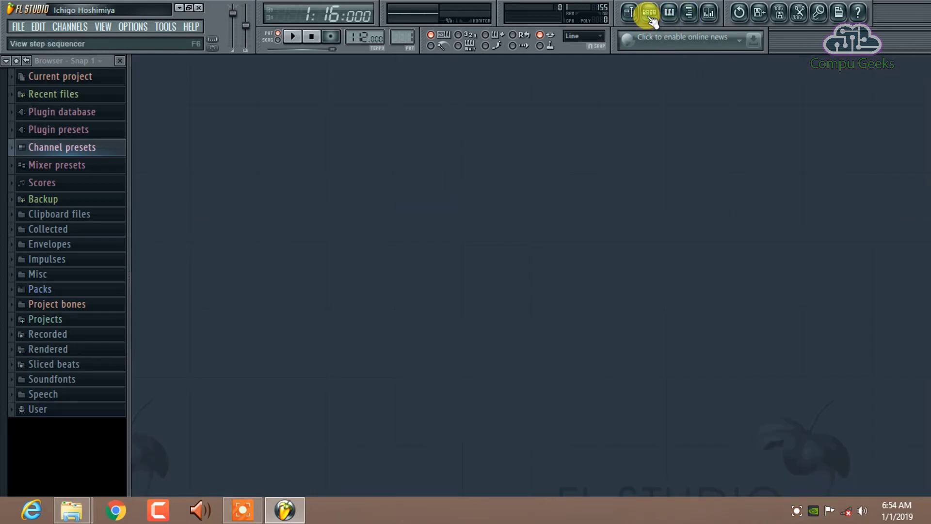
{"action": "left_click", "coordinate": [650, 19]}
{"action": "left_click", "coordinate": [650, 19]}
{"action": "left_click", "coordinate": [650, 18]}
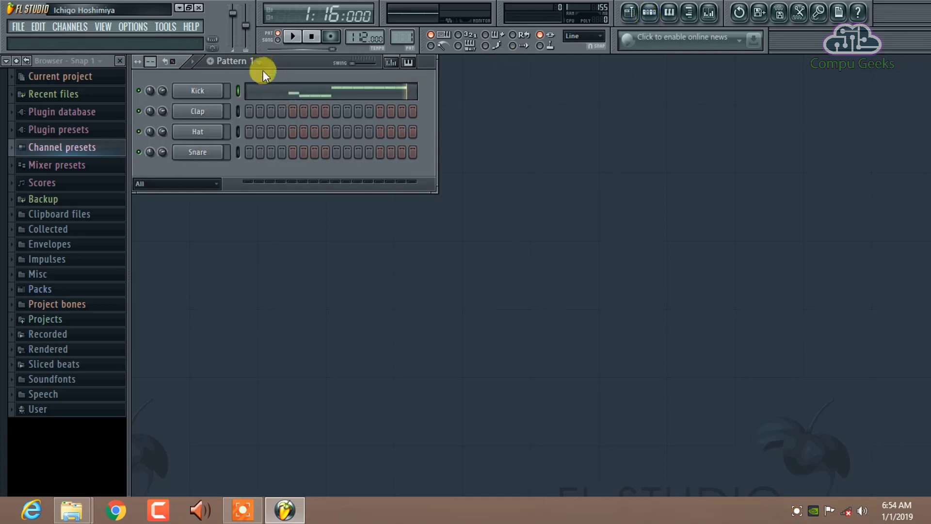
{"action": "left_click", "coordinate": [651, 15]}
{"action": "left_click", "coordinate": [650, 16]}
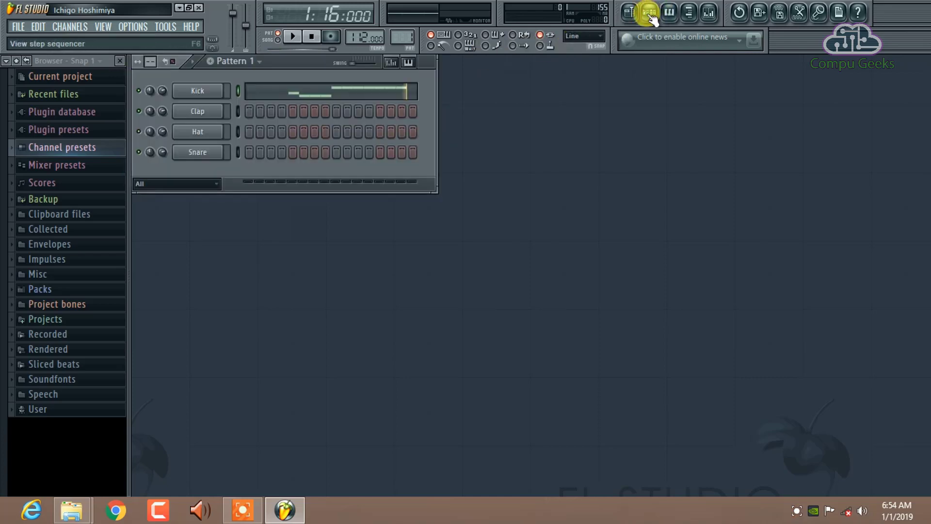
Step: Look at the Kick channel's options and go through the drum channels' settings, ending on Snare
{"action": "right_click", "coordinate": [204, 93]}
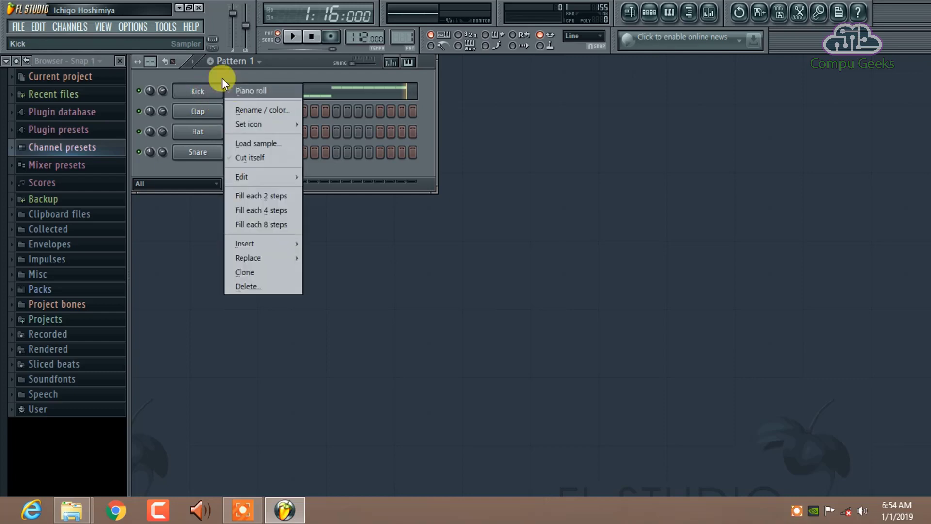
{"action": "left_click", "coordinate": [200, 94]}
{"action": "left_click", "coordinate": [199, 111]}
{"action": "left_click", "coordinate": [199, 131]}
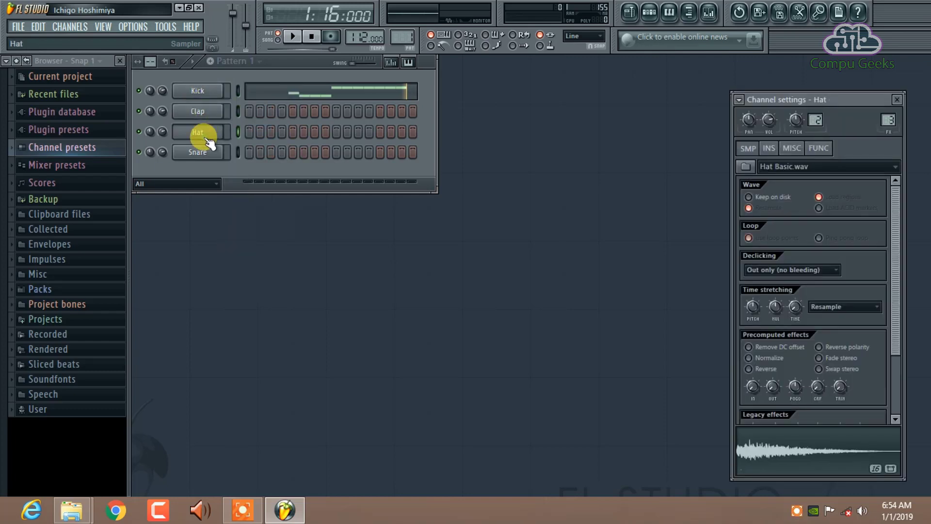
{"action": "left_click", "coordinate": [199, 152]}
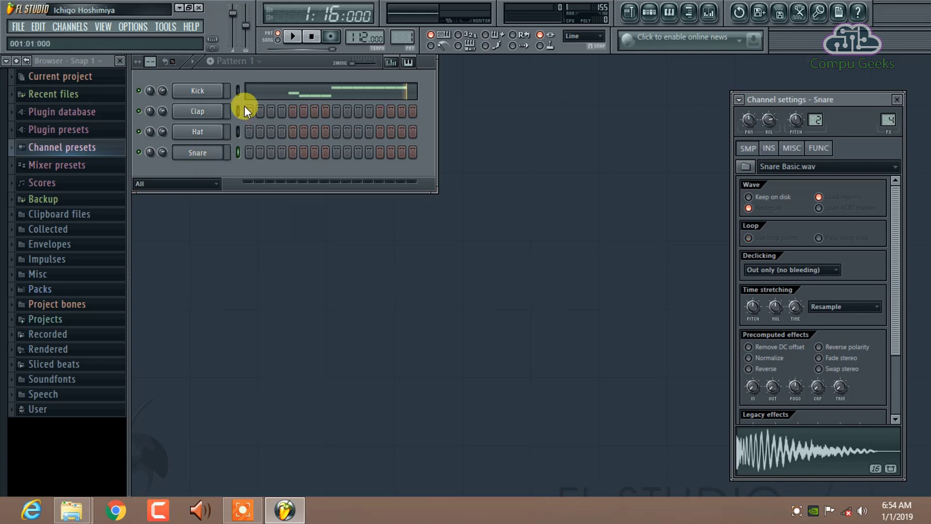
Step: Delete all notes from the Kick channel's piano roll and close the piano roll
{"action": "left_click", "coordinate": [304, 95]}
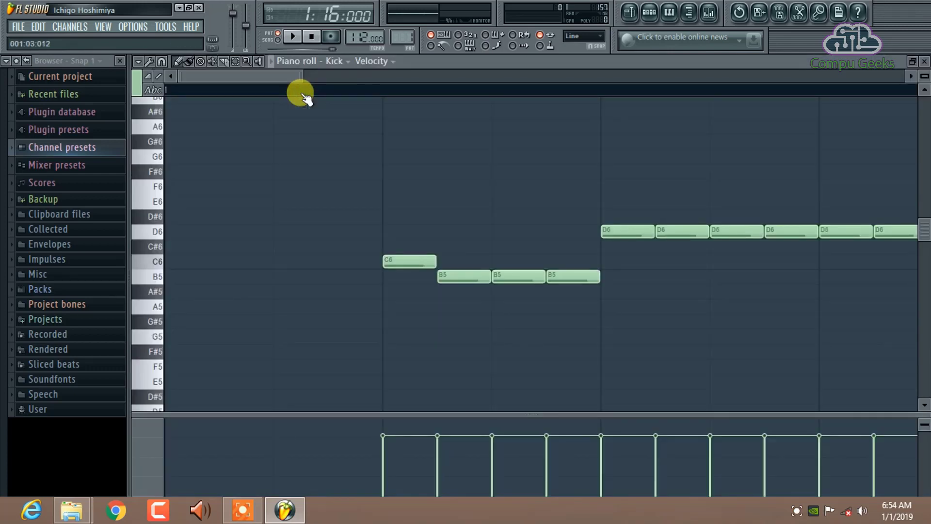
{"action": "key", "text": "ctrl+a"}
{"action": "key", "text": "Delete"}
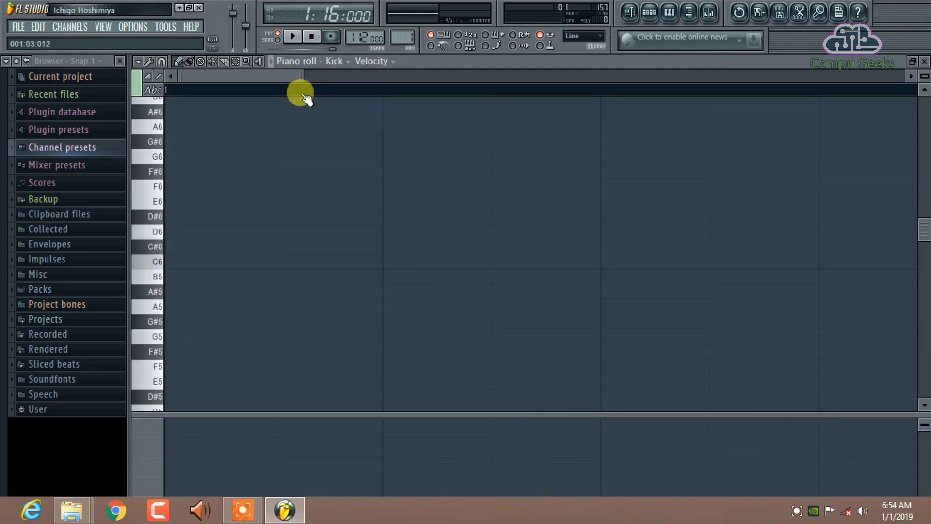
{"action": "left_click", "coordinate": [924, 61]}
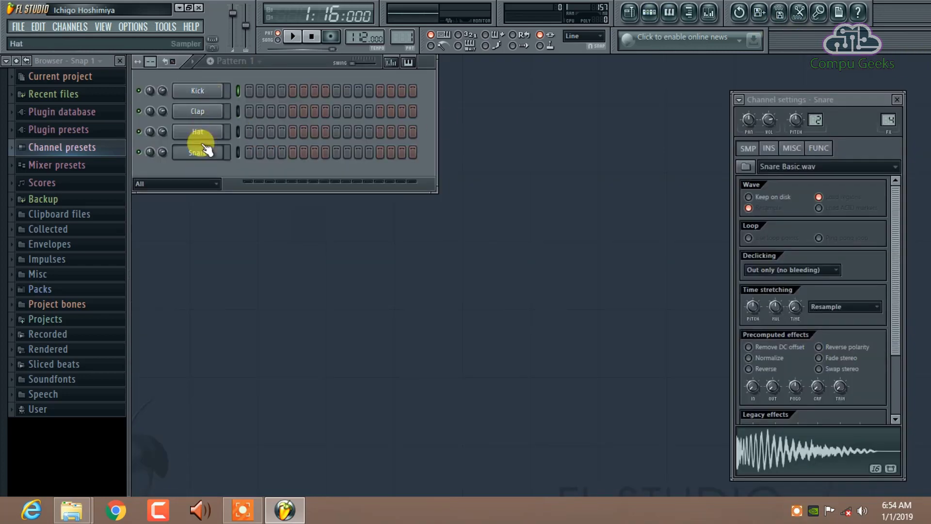
Step: Fill the Kick and Clap channels of Pattern 1 on each 4 steps, and play the pattern briefly
{"action": "right_click", "coordinate": [205, 89]}
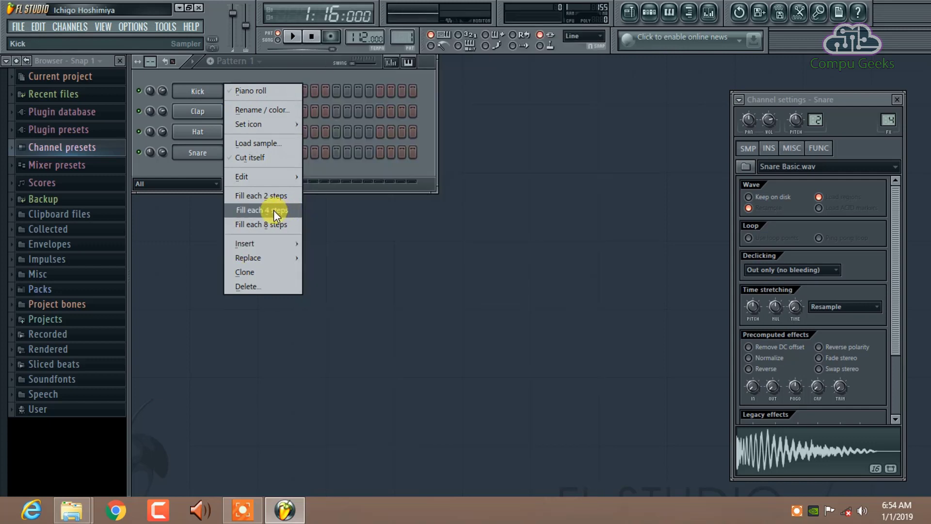
{"action": "mouse_move", "coordinate": [243, 122]}
{"action": "left_click", "coordinate": [271, 211]}
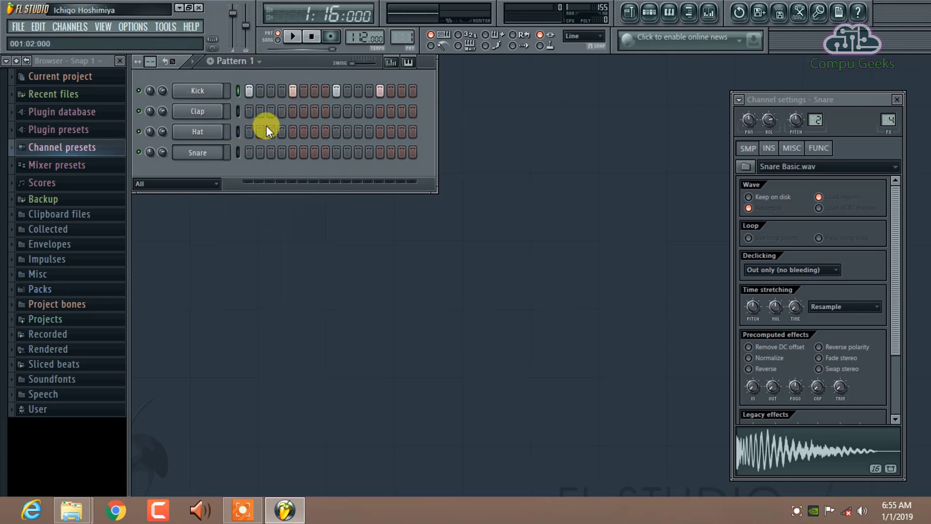
{"action": "right_click", "coordinate": [187, 112]}
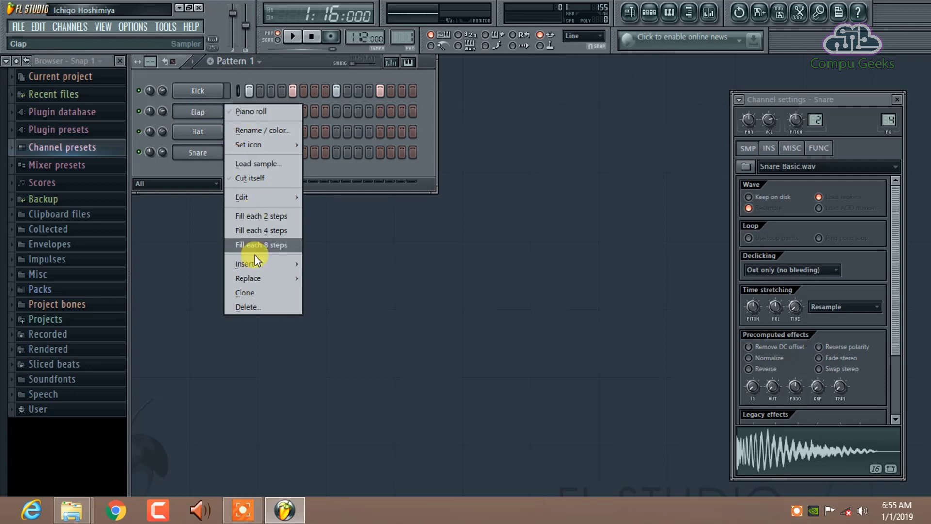
{"action": "left_click", "coordinate": [263, 230]}
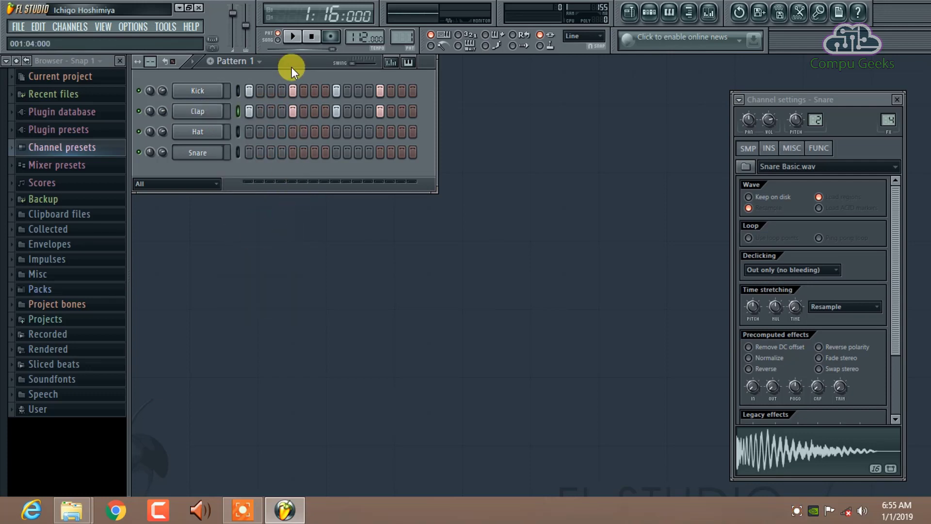
{"action": "left_click", "coordinate": [294, 37]}
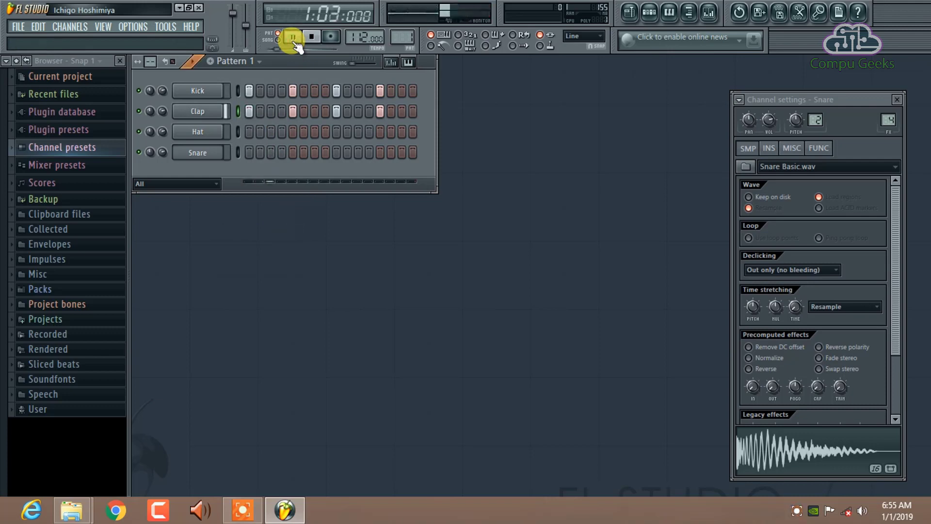
{"action": "left_click", "coordinate": [294, 43]}
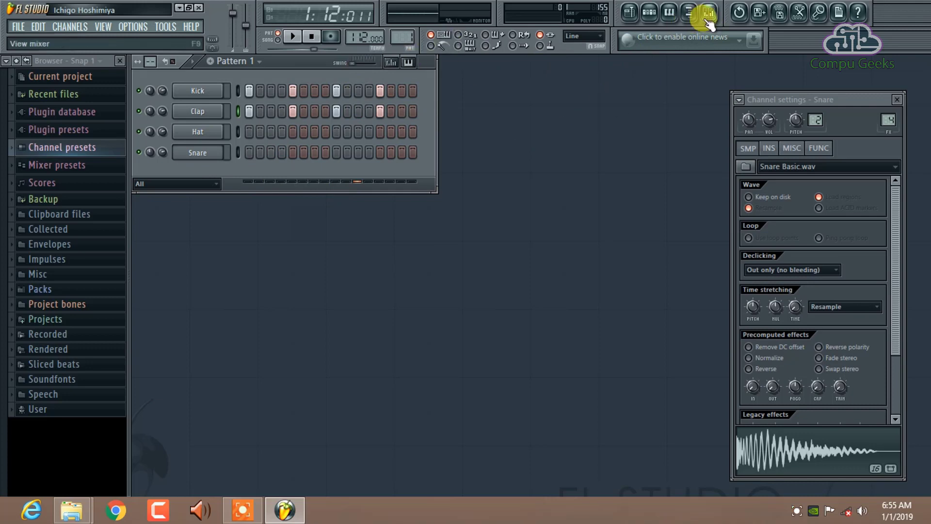
Step: Toggle the browser's visibility and leave the browser shown
{"action": "left_click", "coordinate": [691, 15]}
{"action": "left_click", "coordinate": [691, 15]}
{"action": "left_click", "coordinate": [691, 16]}
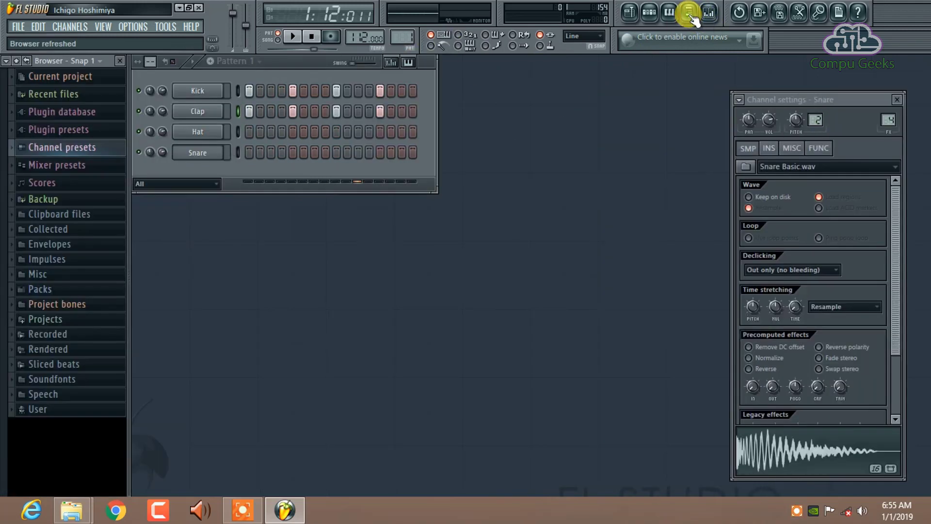
Step: Hide the browser and bring it back again to demonstrate its show/hide toggle
{"action": "left_click", "coordinate": [691, 16]}
{"action": "left_click", "coordinate": [691, 15]}
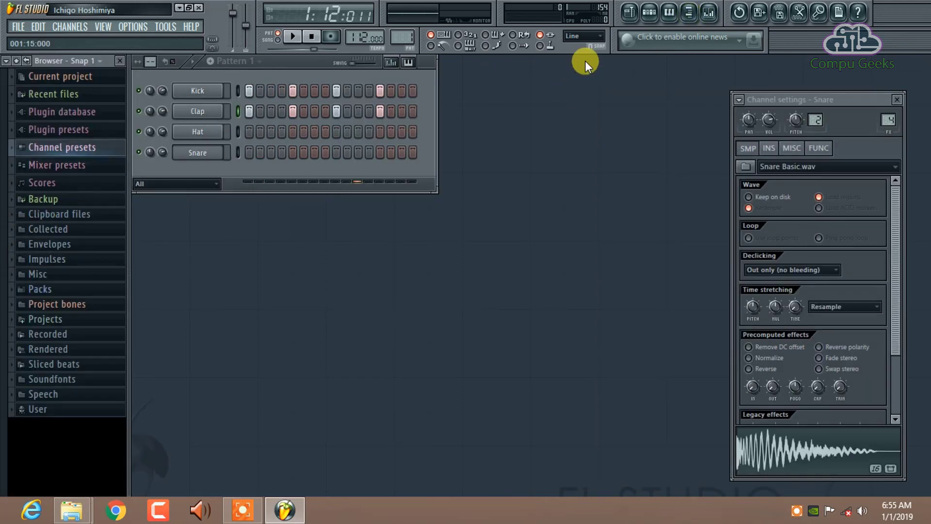
{"action": "left_click", "coordinate": [688, 14]}
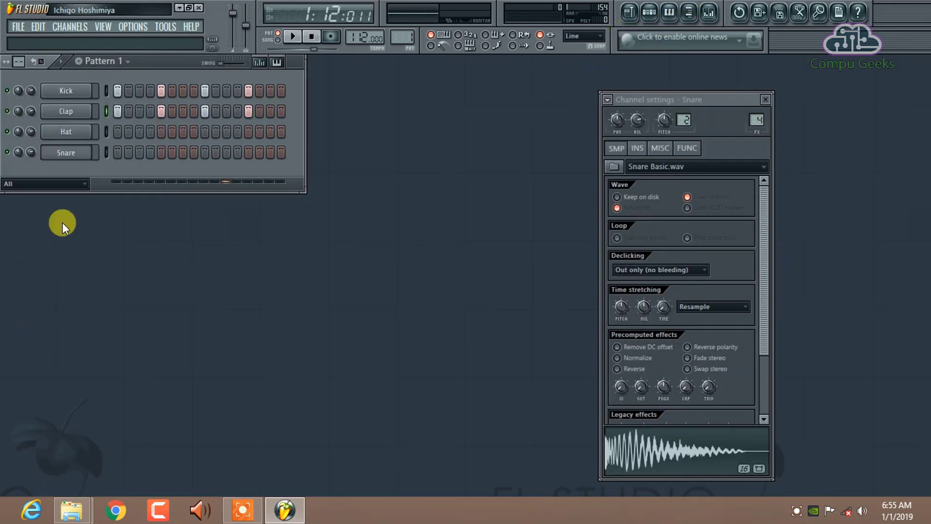
{"action": "left_click", "coordinate": [689, 14]}
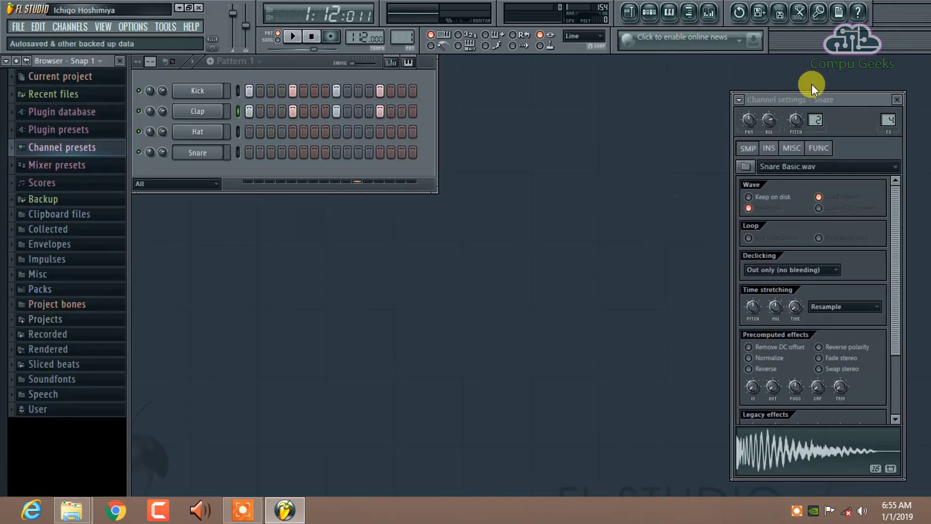
Step: Open the mixer, select the Insert 1 track to view its effect slots, and close the mixer
{"action": "left_click", "coordinate": [708, 15]}
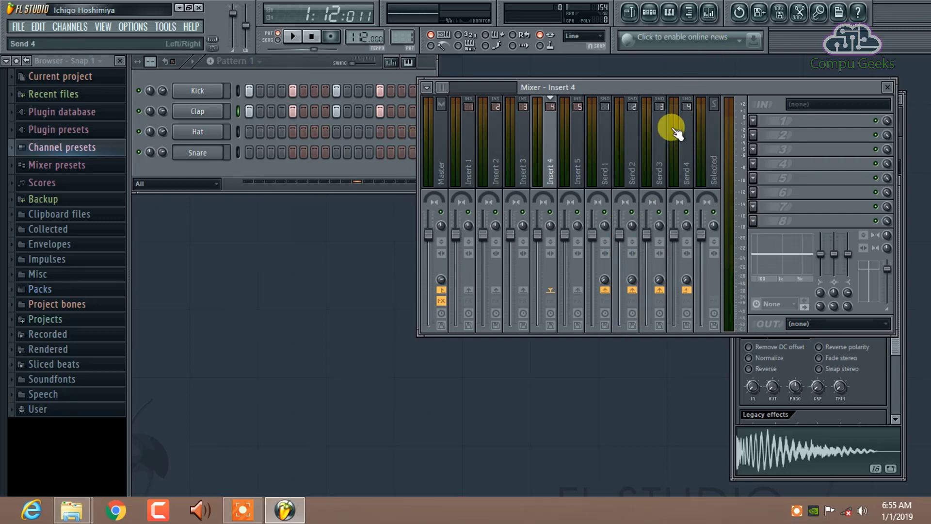
{"action": "left_click", "coordinate": [462, 161]}
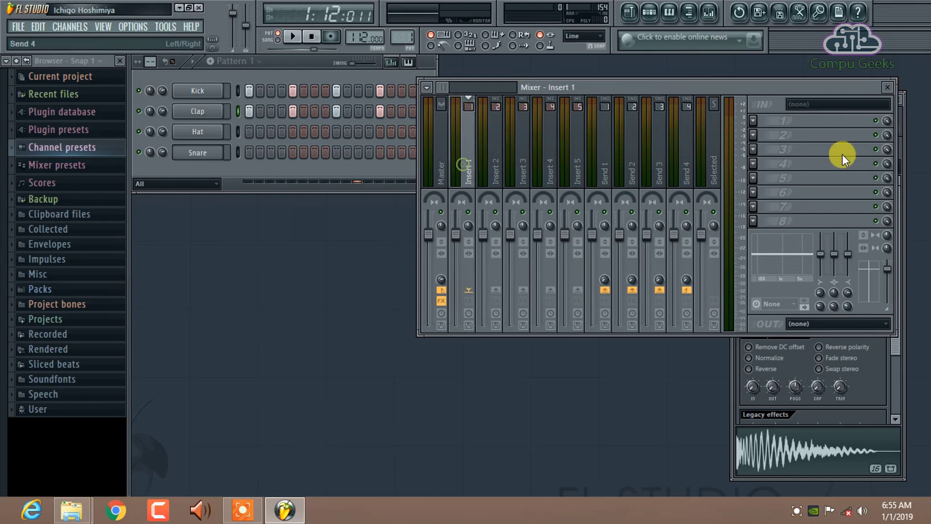
{"action": "left_click", "coordinate": [887, 90]}
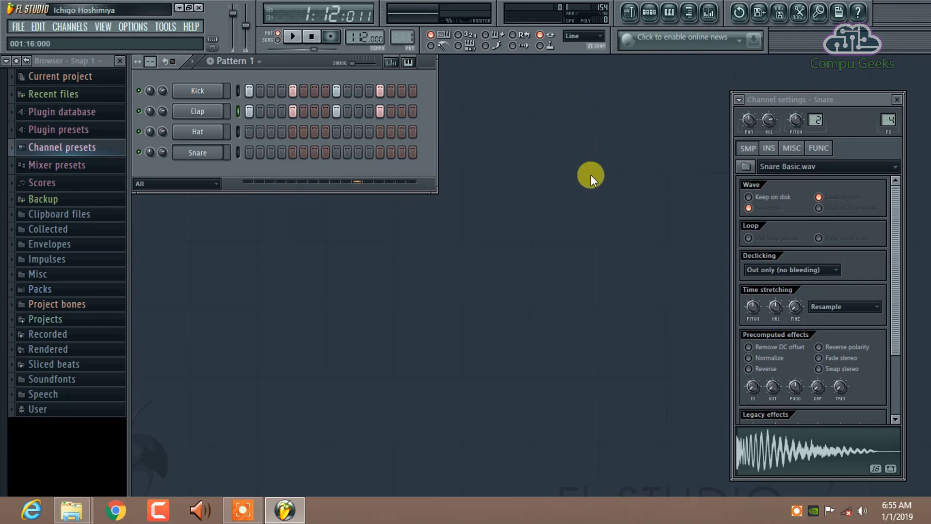
Step: Close the Snare channel settings and undo the step fill on the Clap channel
{"action": "left_click", "coordinate": [896, 100]}
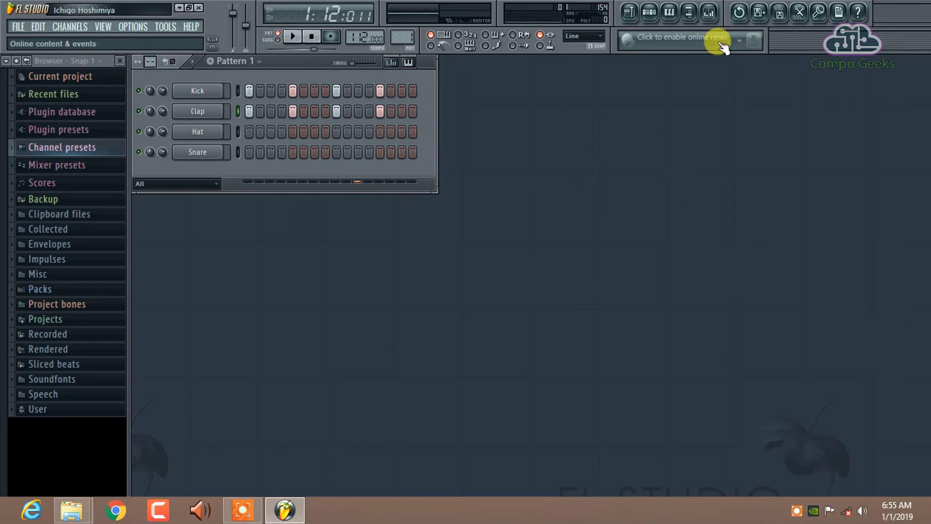
{"action": "left_click", "coordinate": [740, 13]}
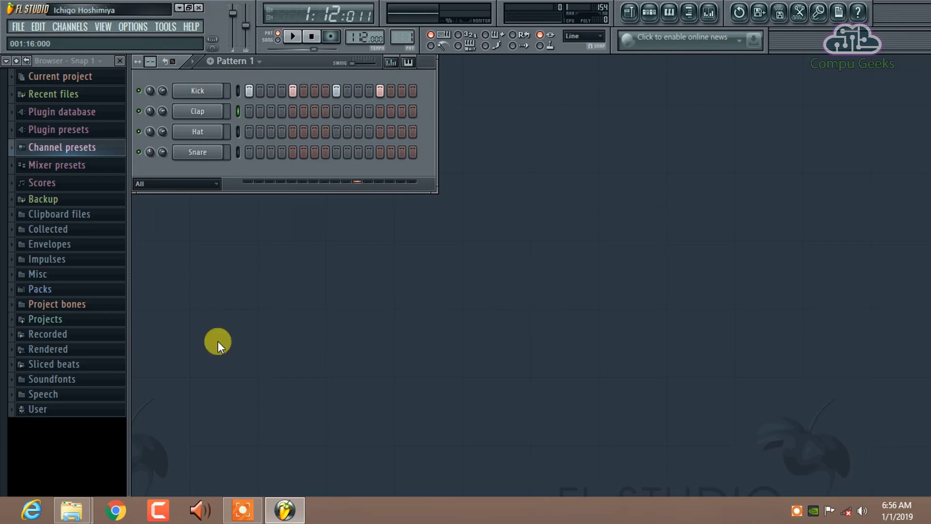
Step: Minimize the FL Studio window to return to the Windows desktop
{"action": "left_click", "coordinate": [181, 13]}
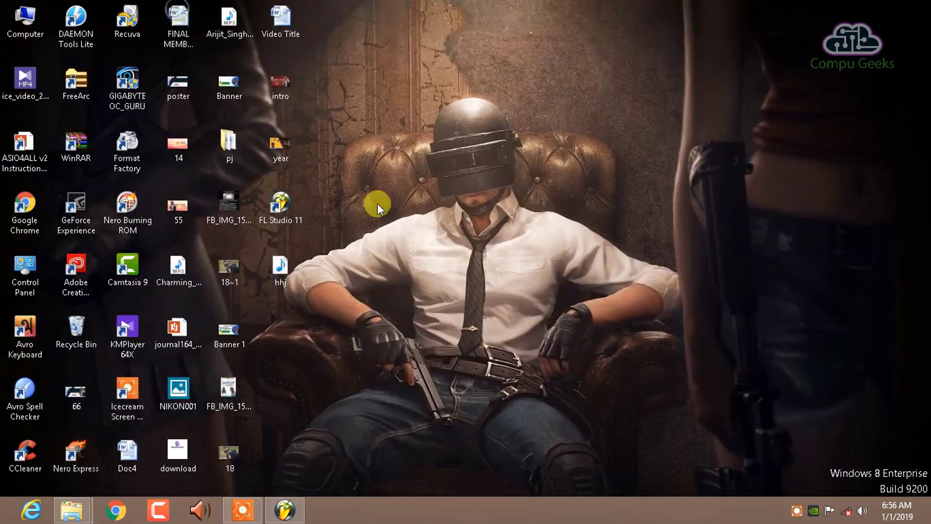
{"action": "right_click", "coordinate": [488, 117]}
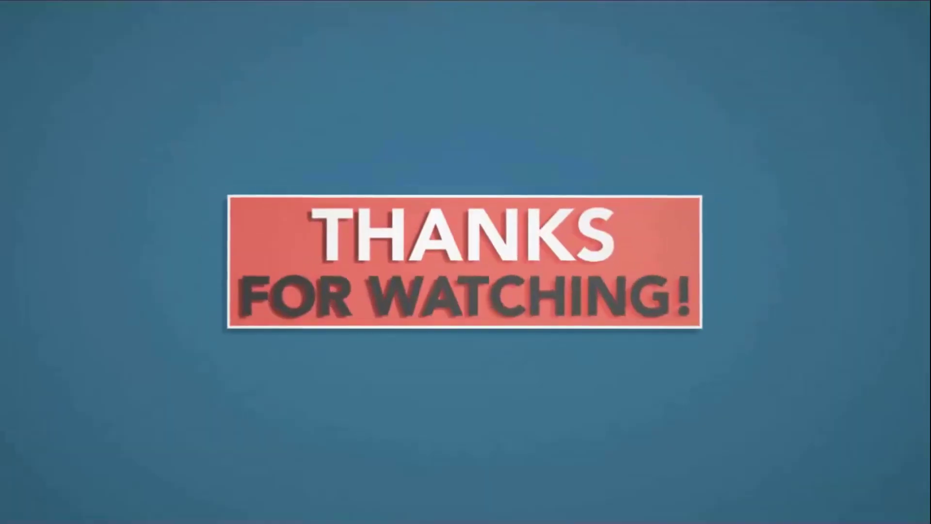